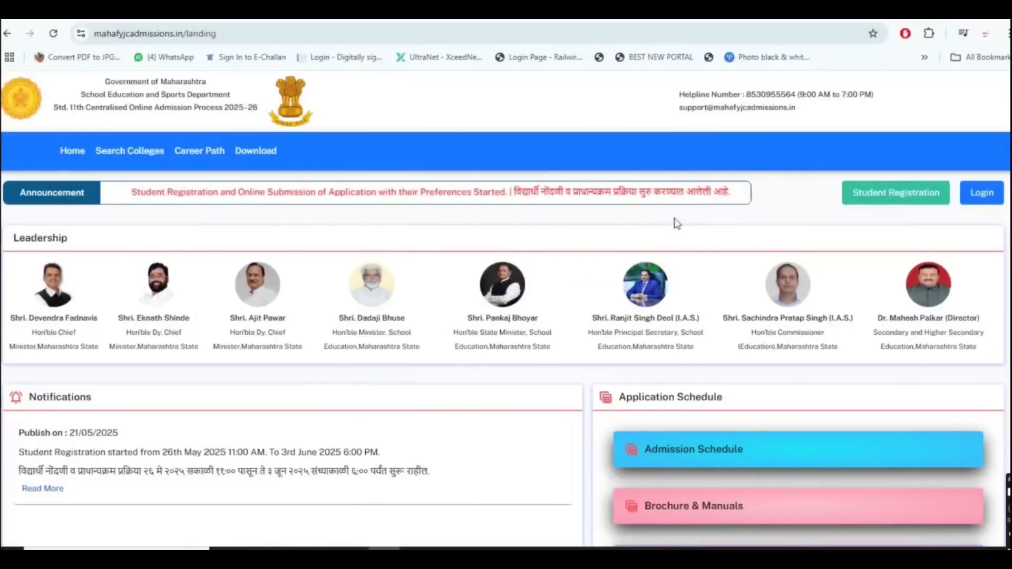
- Log in to the admission portal by entering the login ID, account password and captcha
click(982, 196)
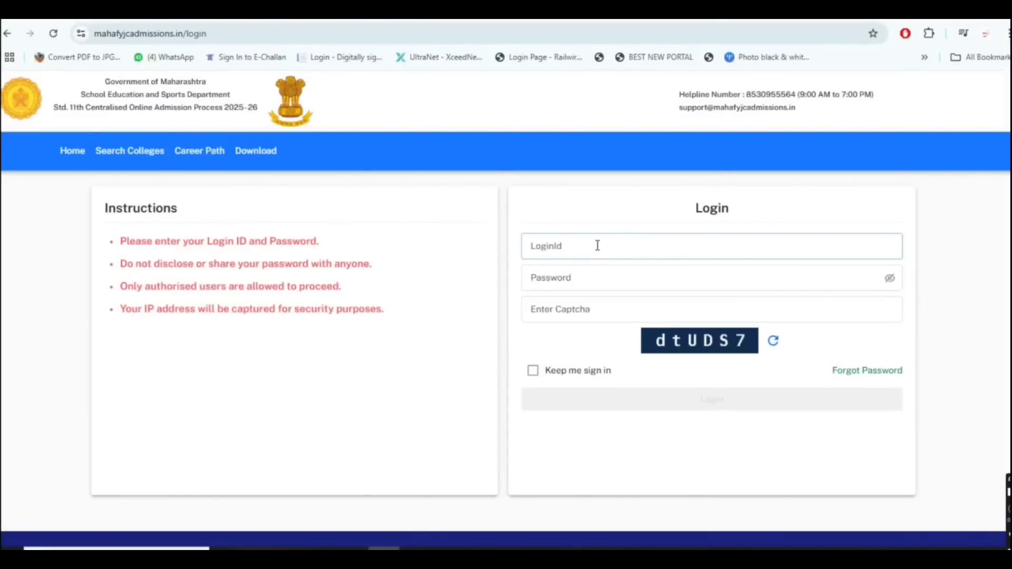
click(589, 283)
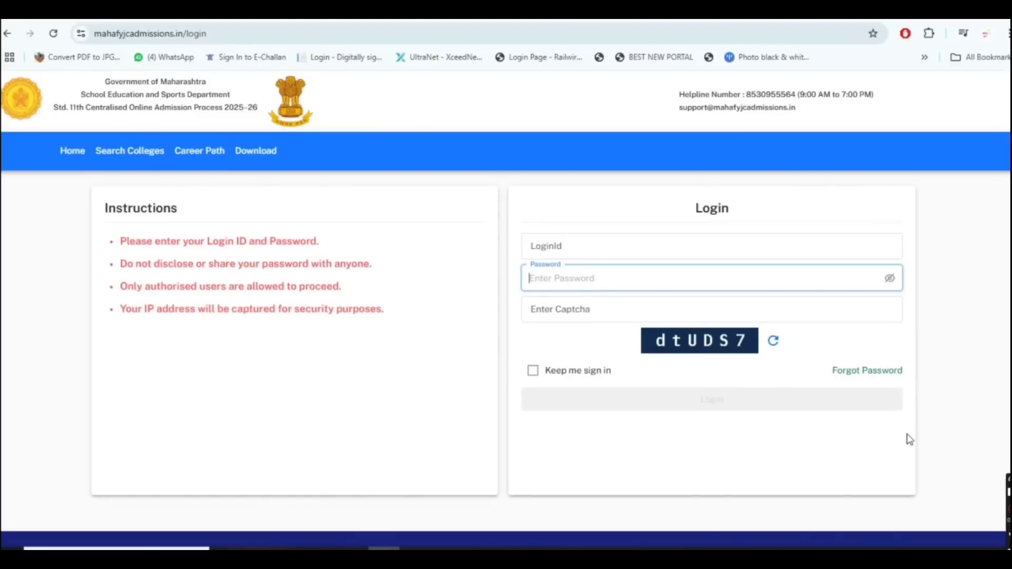
text(a)
key(Tab)
key(Tab)
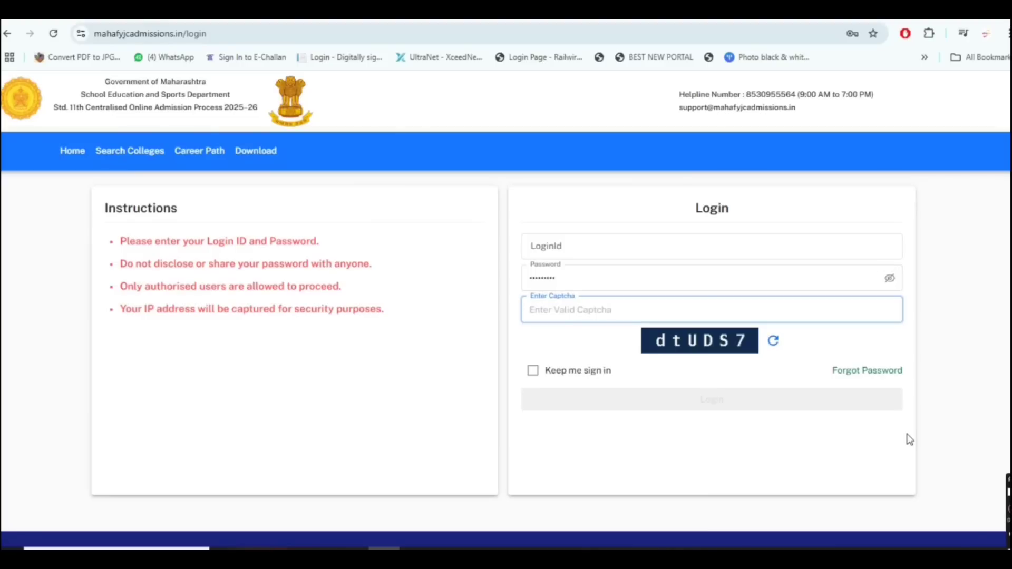
text(d)
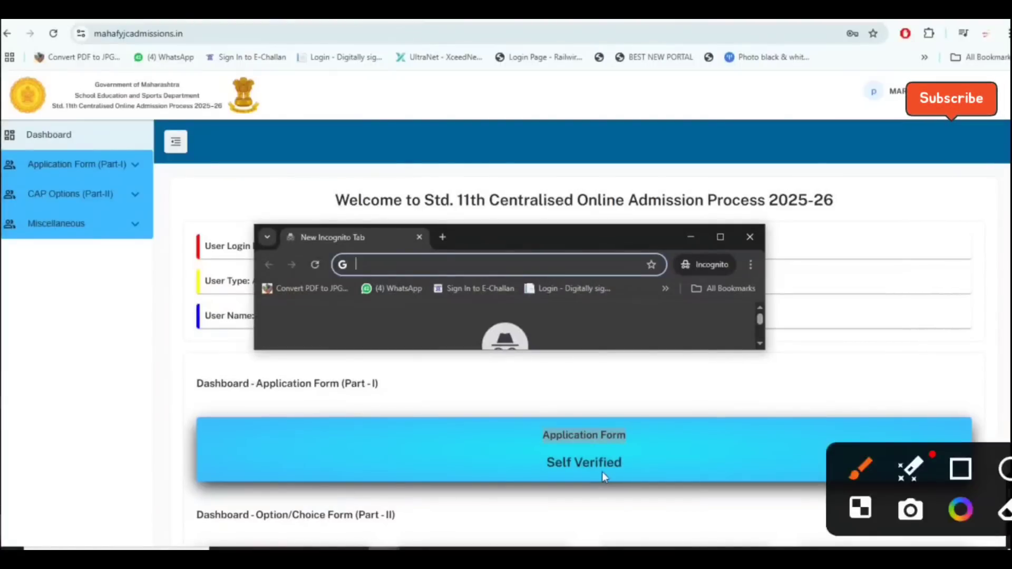
- Open Choose Stream & Medium under CAP Options (Part-II) and select the Science stream
mouse_move(617, 412)
mouse_down()
mouse_move(638, 437)
mouse_move(824, 320)
mouse_up()
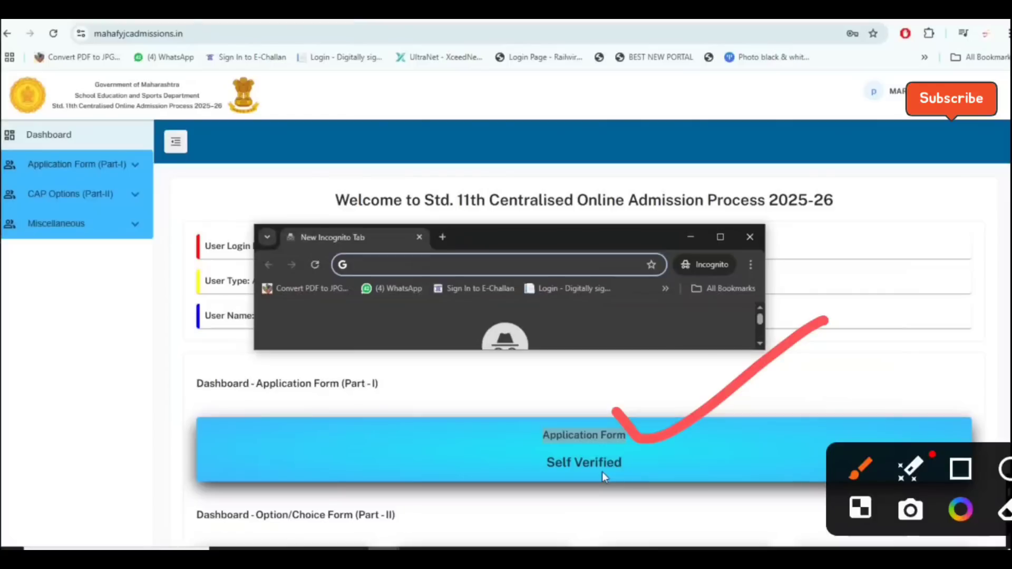
click(133, 199)
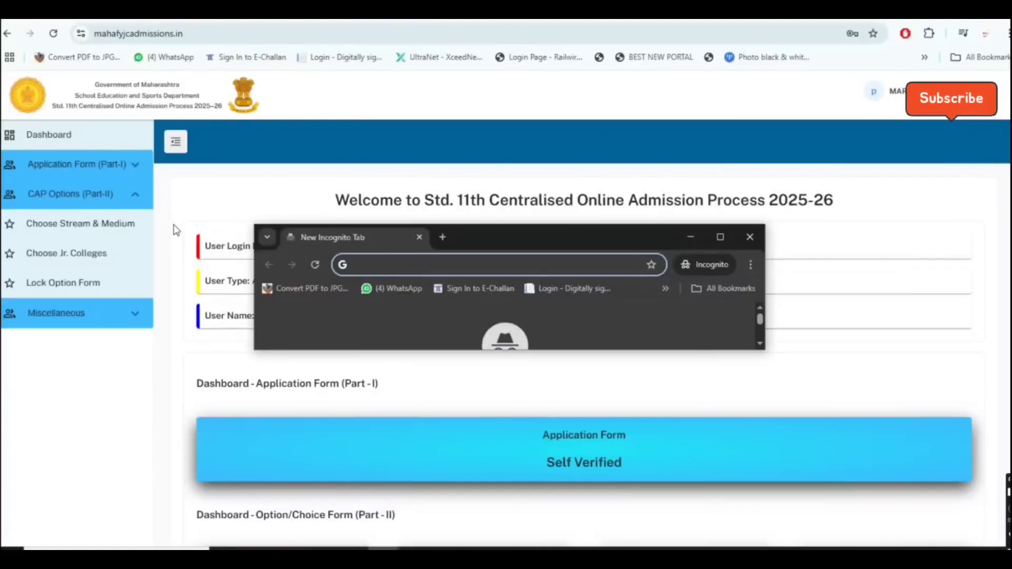
click(105, 226)
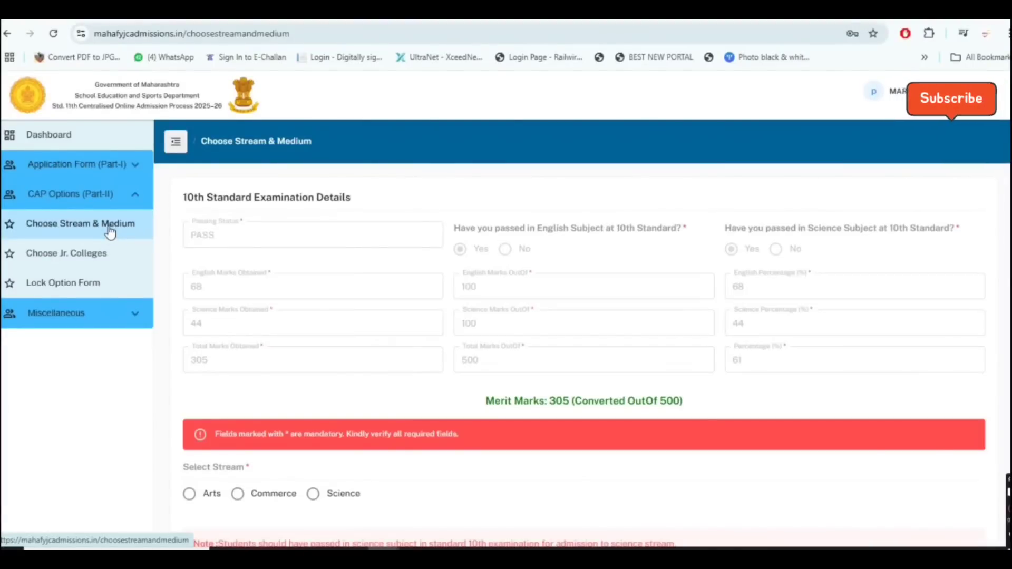
scroll(378, 334, down, 1)
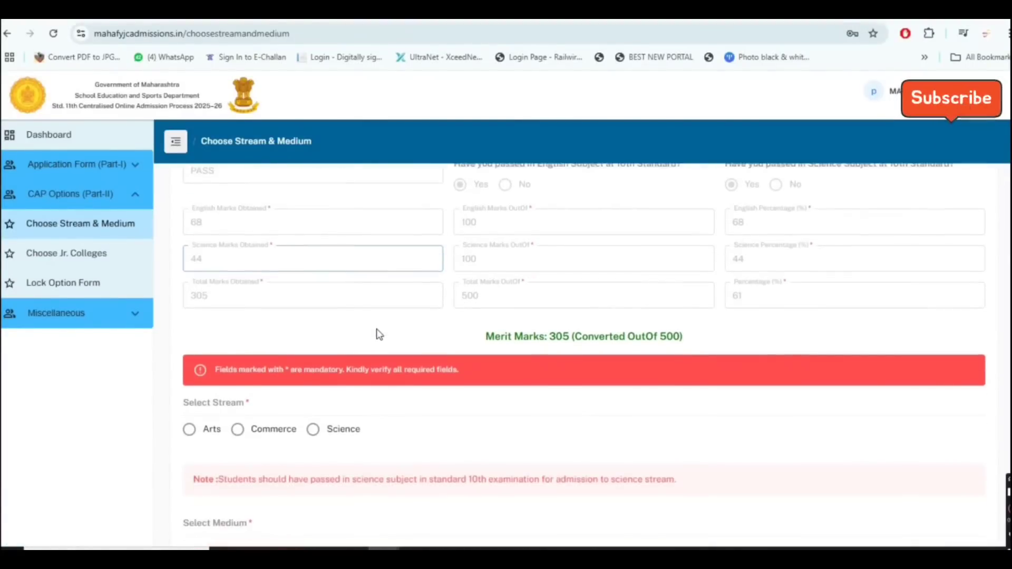
scroll(382, 296, down, 2)
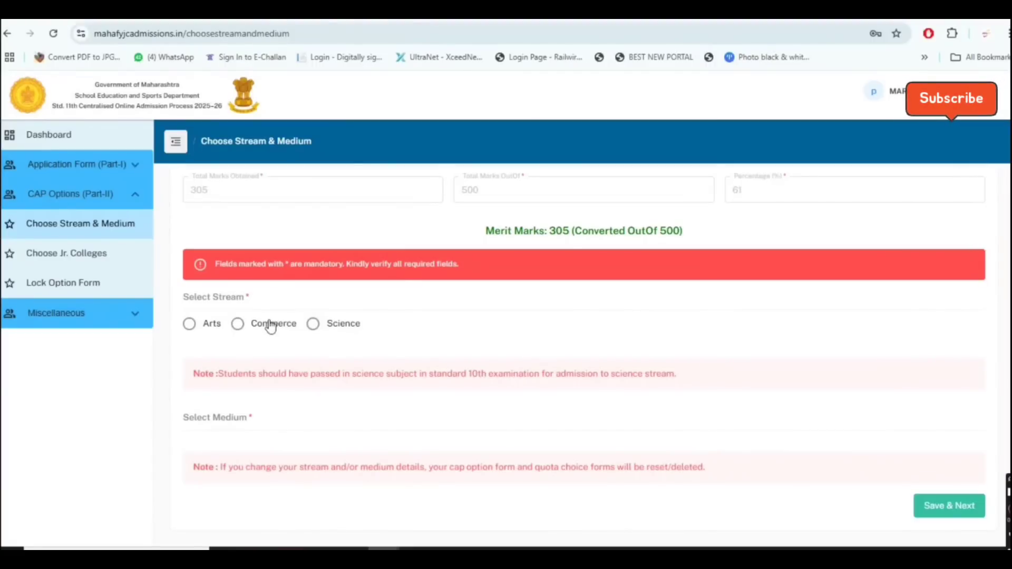
click(237, 324)
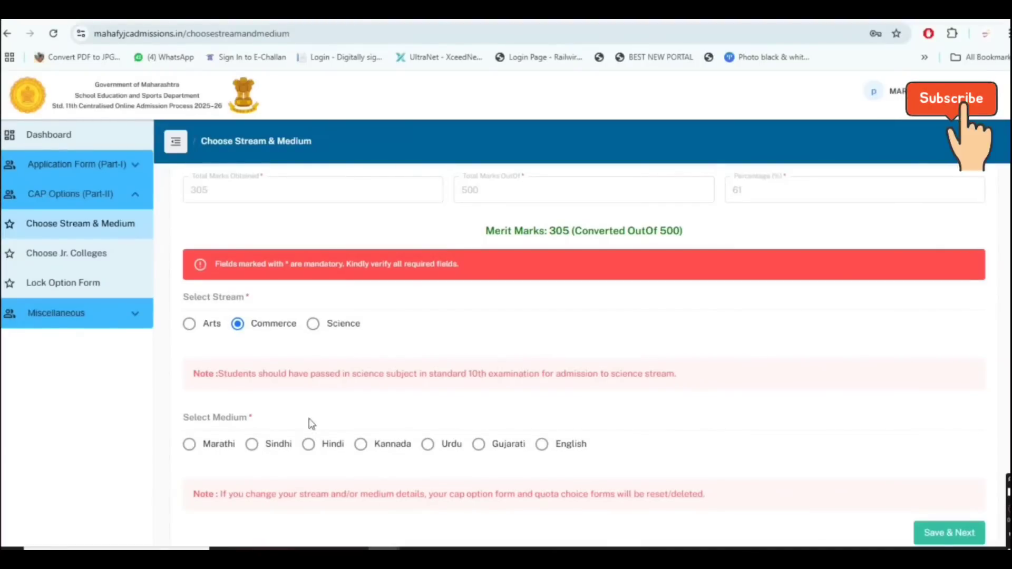
click(313, 325)
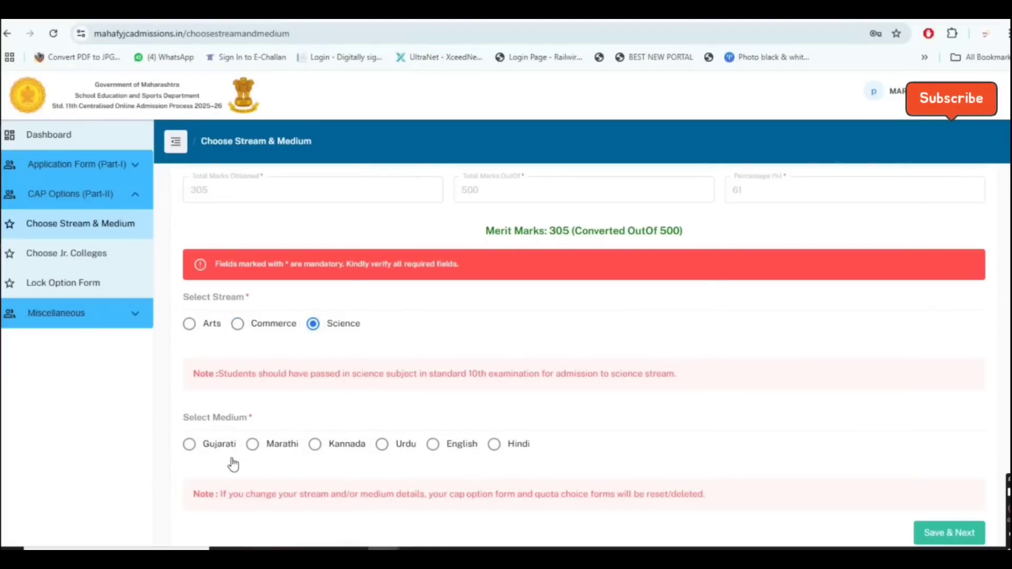
- Set the medium to English, accepting the reset of chosen preferences, and save the stream and medium details
click(253, 445)
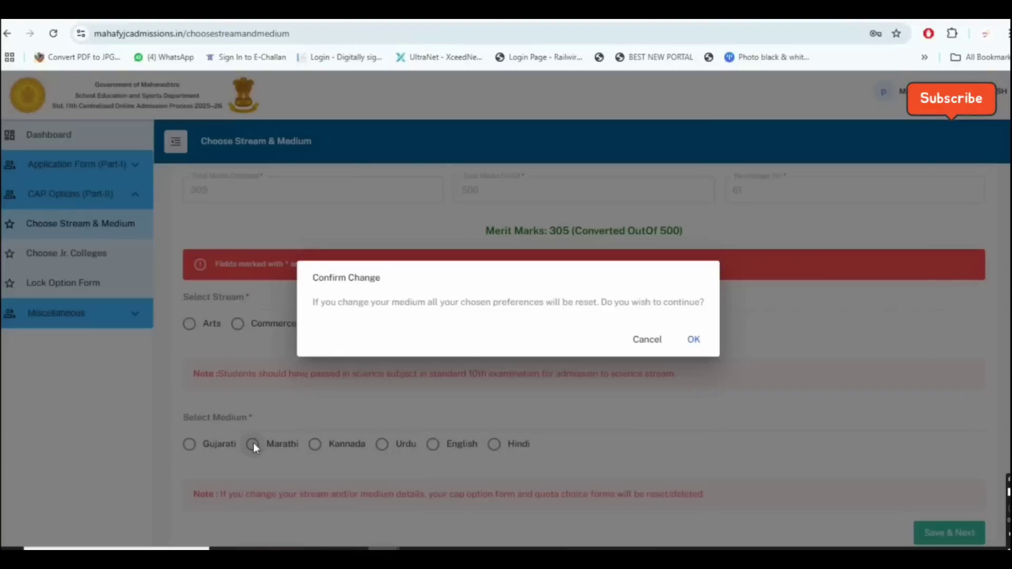
click(692, 343)
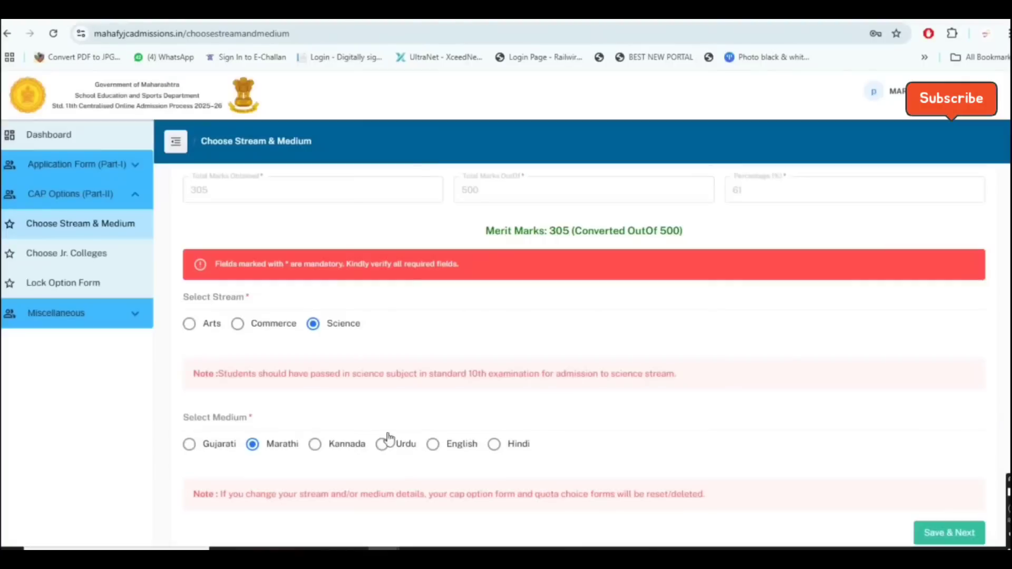
click(432, 445)
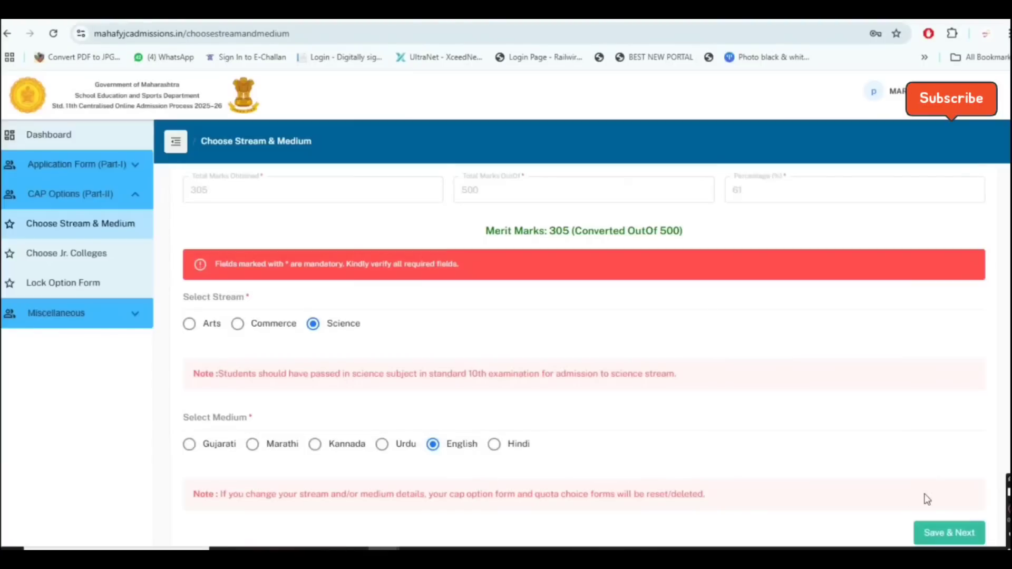
click(942, 537)
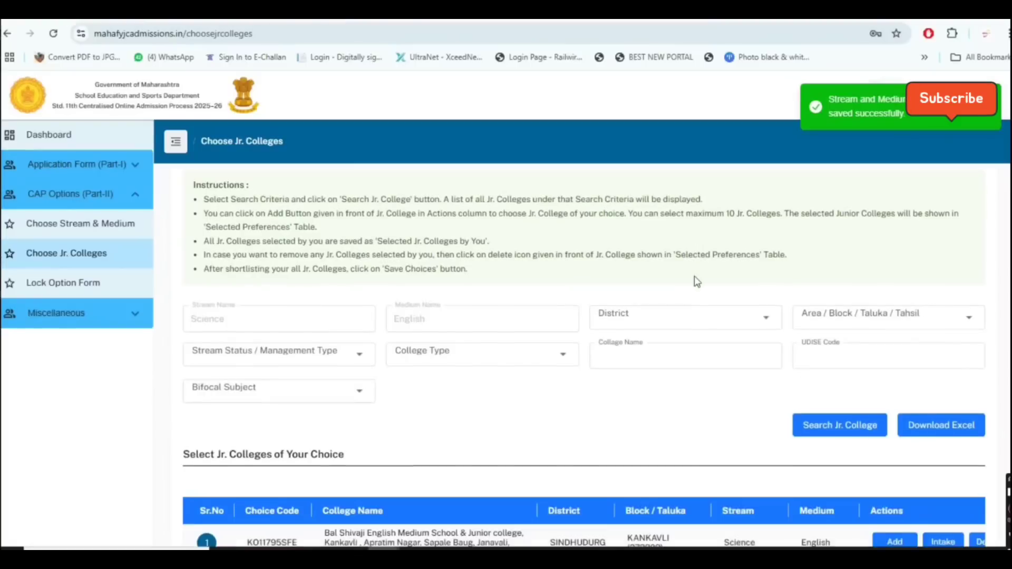
- Filter the junior colleges by district AMRAVATI and area AMRAVATI MC (270715)
scroll(695, 276, down, 3)
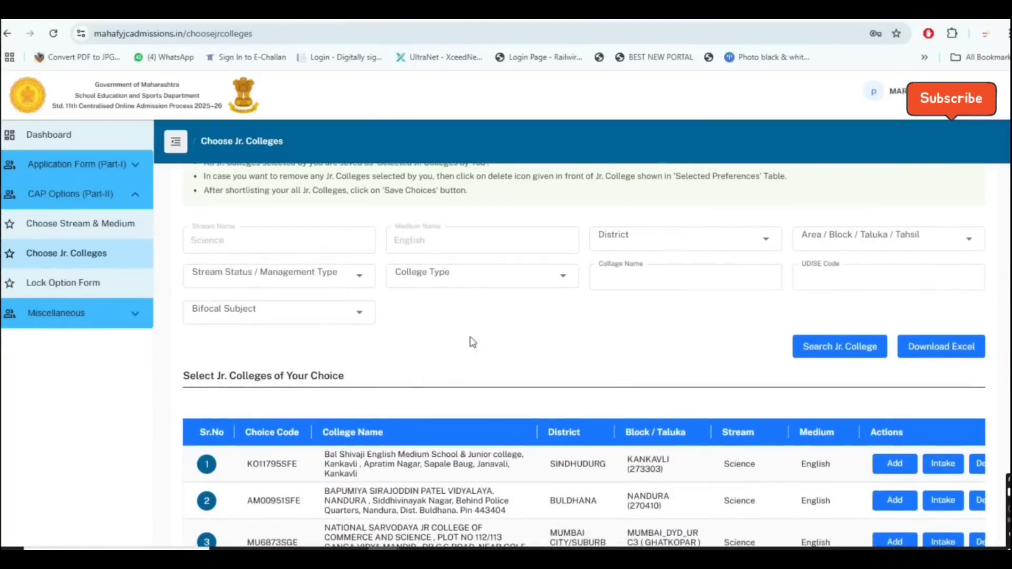
click(690, 231)
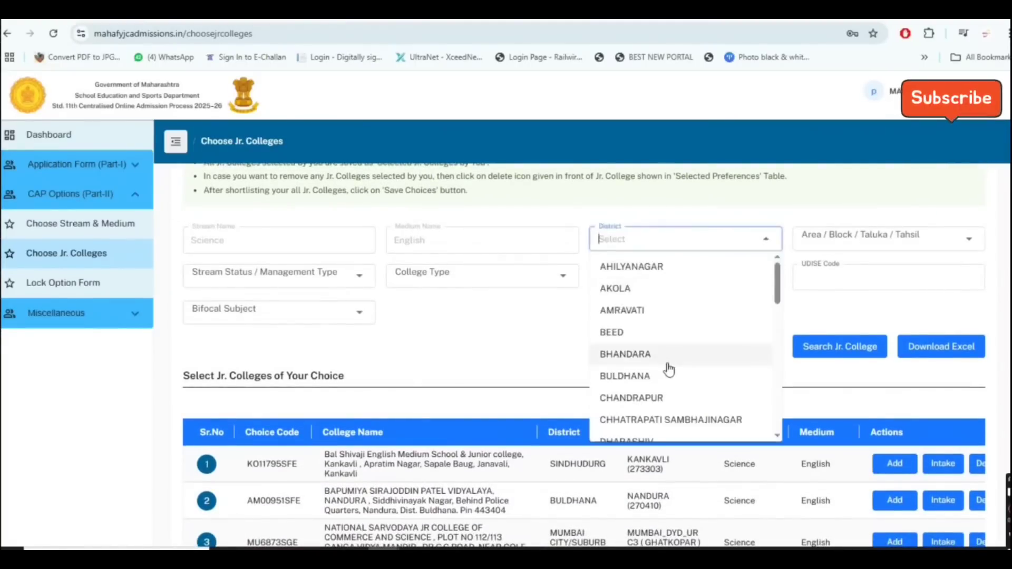
click(655, 317)
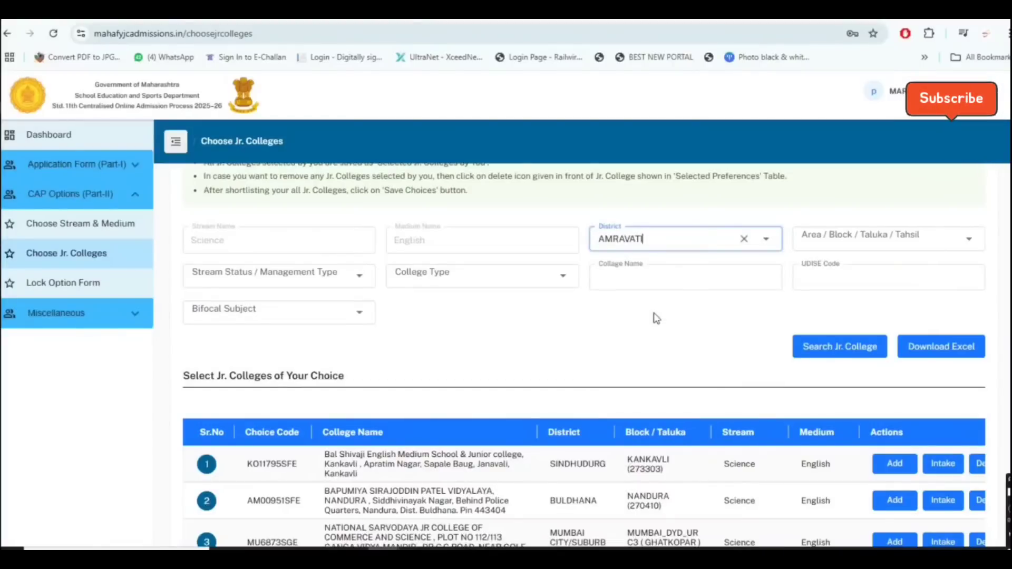
click(971, 243)
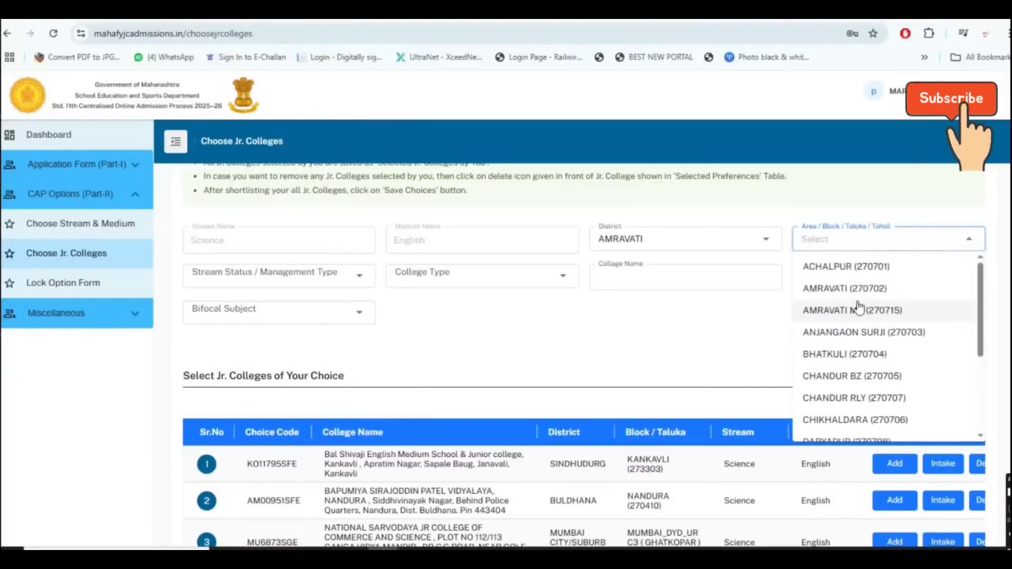
click(878, 316)
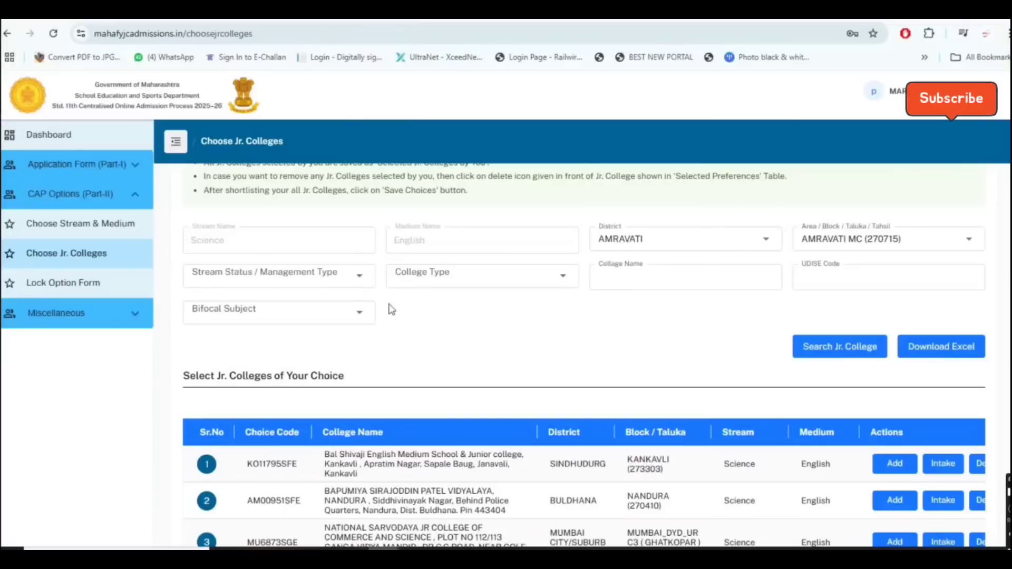
- Examine the options offered for the management type, college type and bifocal subject filters without choosing any
click(353, 276)
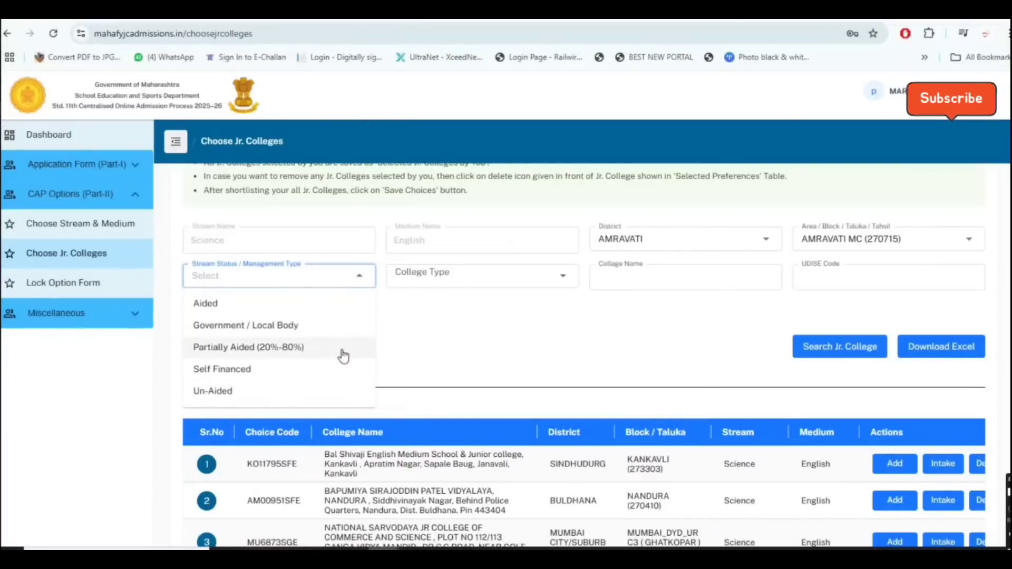
click(464, 359)
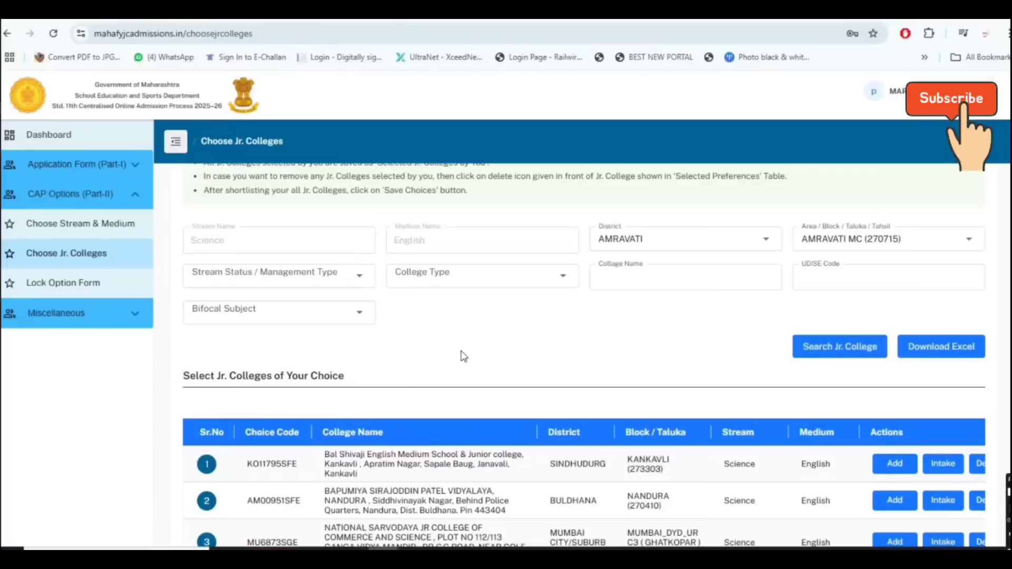
click(545, 280)
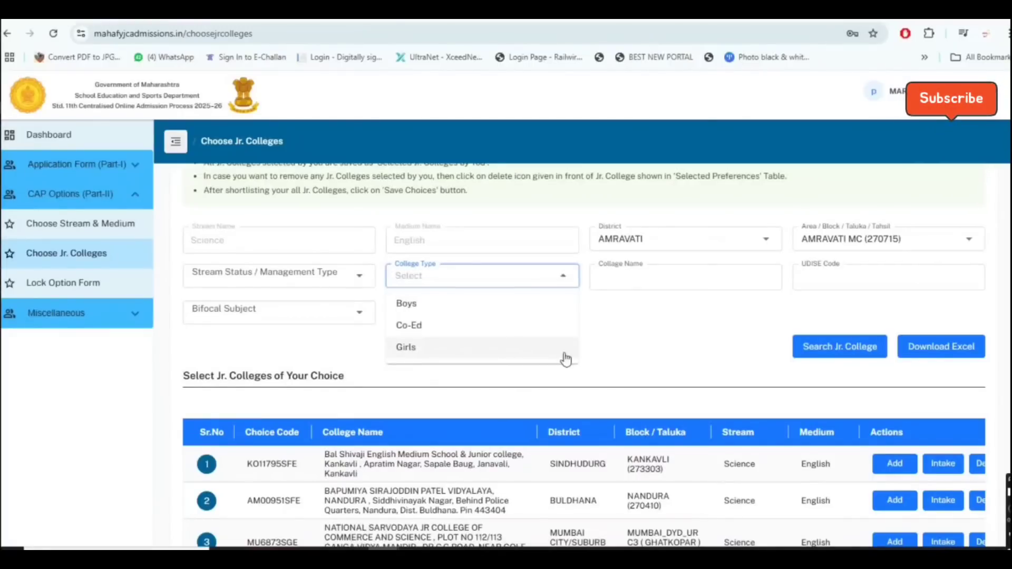
click(623, 350)
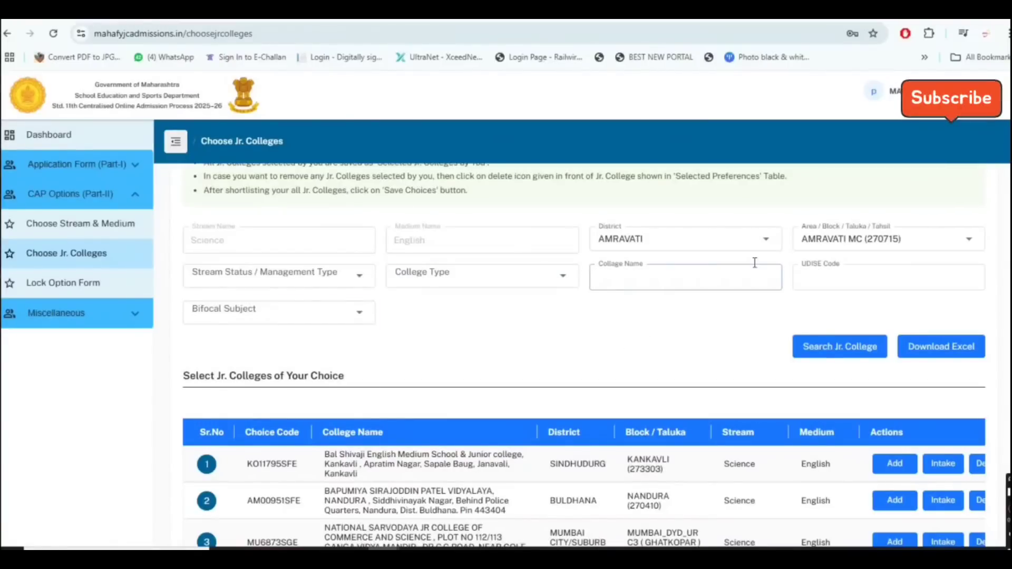
click(359, 312)
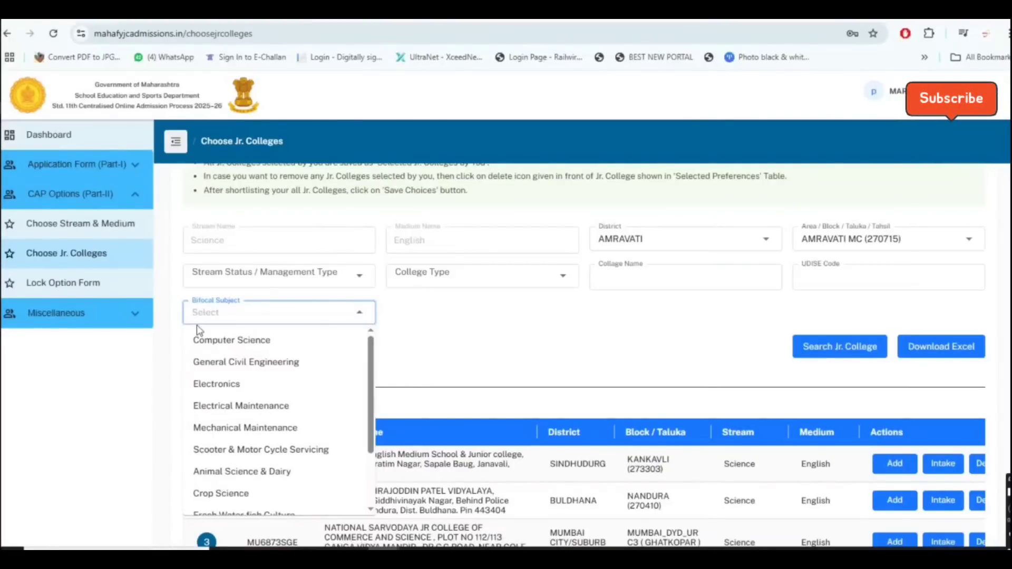
click(515, 350)
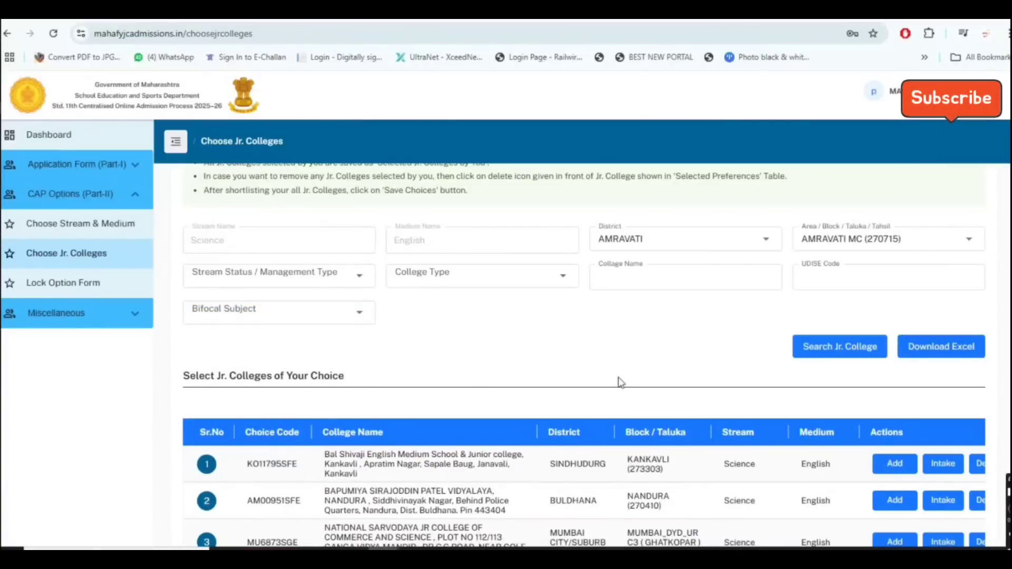
- Search for junior colleges matching the filters and add the fifth listed college to the selected preferences
click(843, 348)
scroll(637, 380, down, 4)
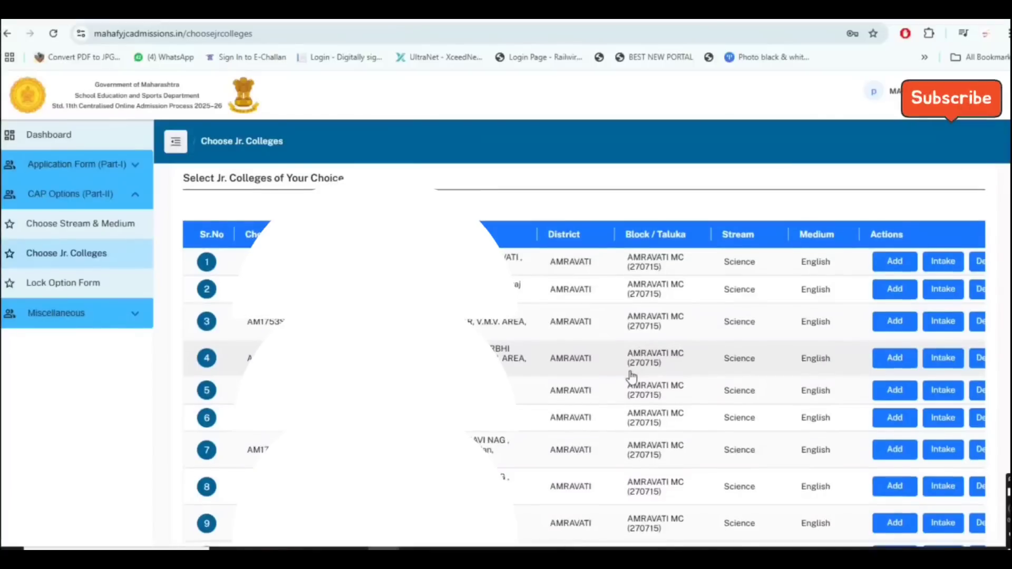
scroll(631, 377, down, 1)
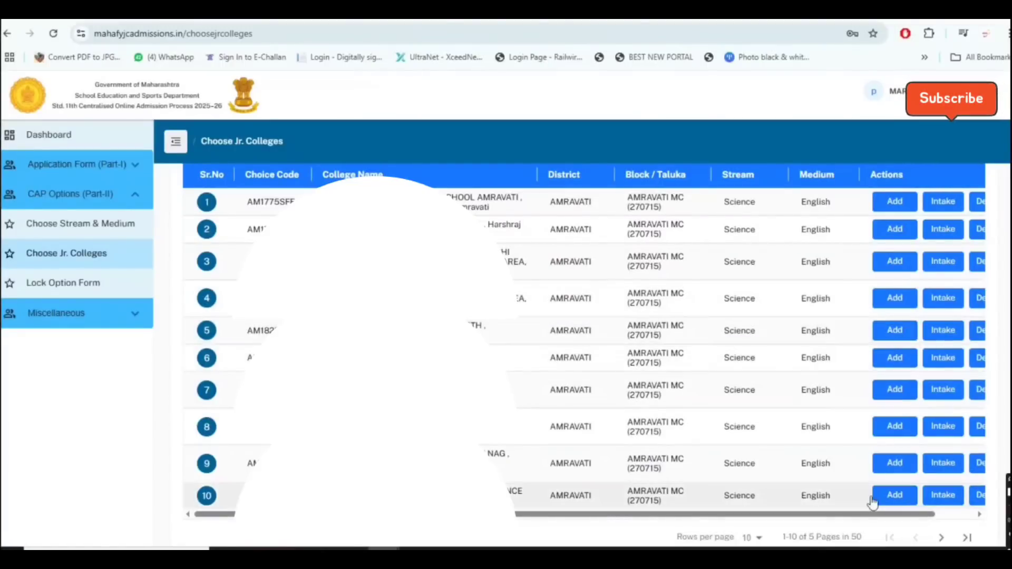
drag(885, 516, 861, 509)
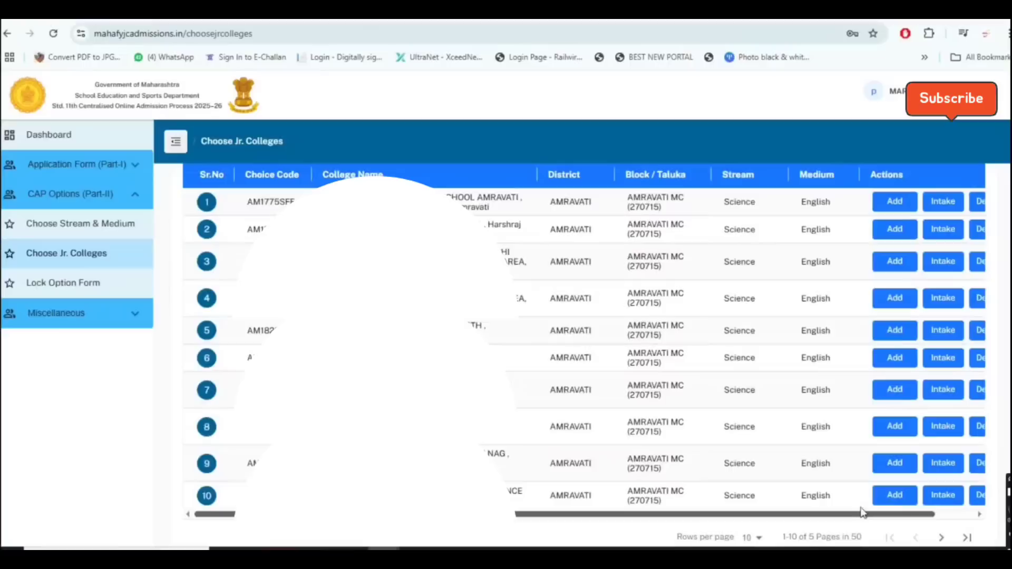
click(895, 298)
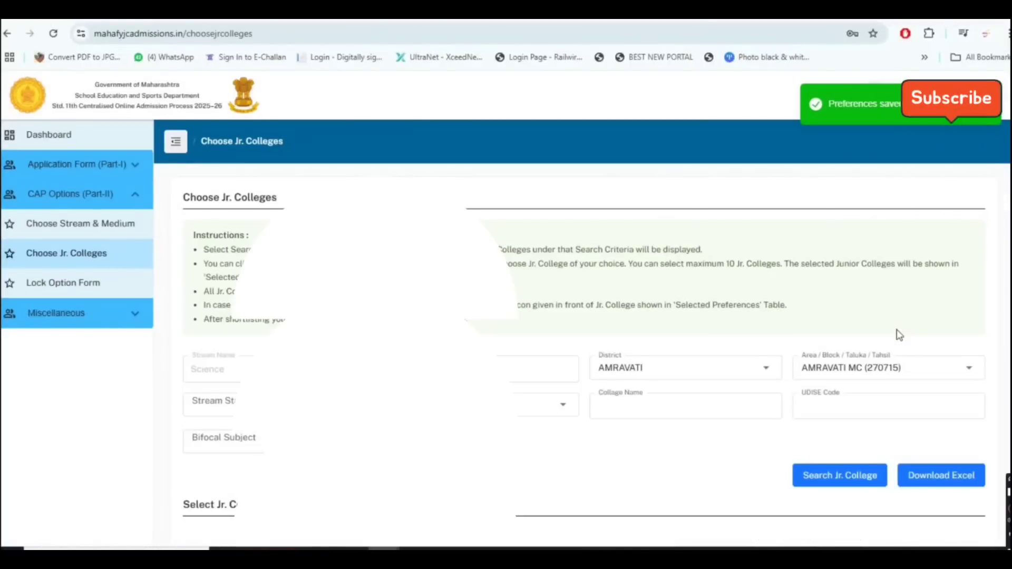
scroll(899, 336, down, 5)
scroll(847, 357, up, 4)
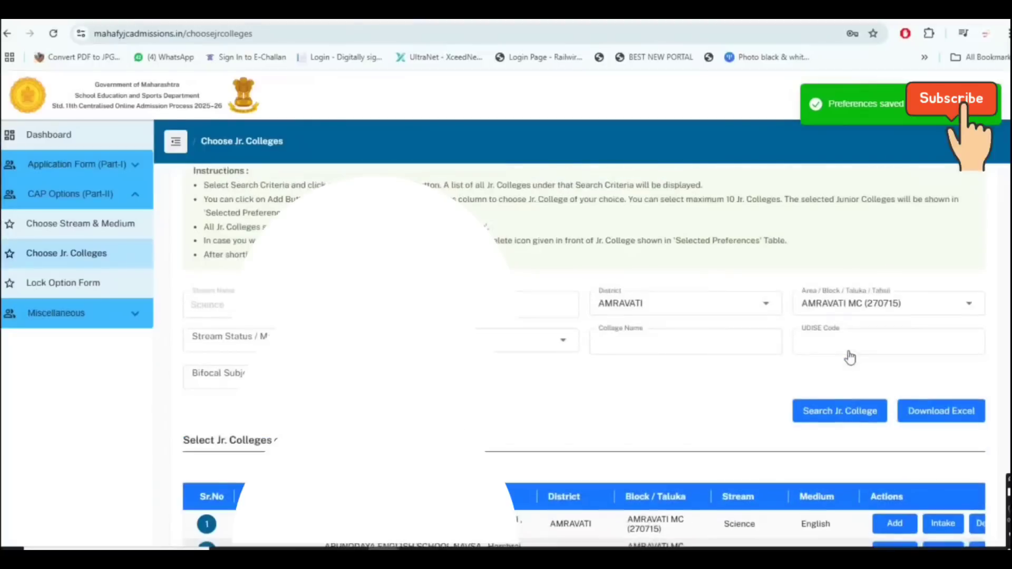
scroll(701, 364, down, 10)
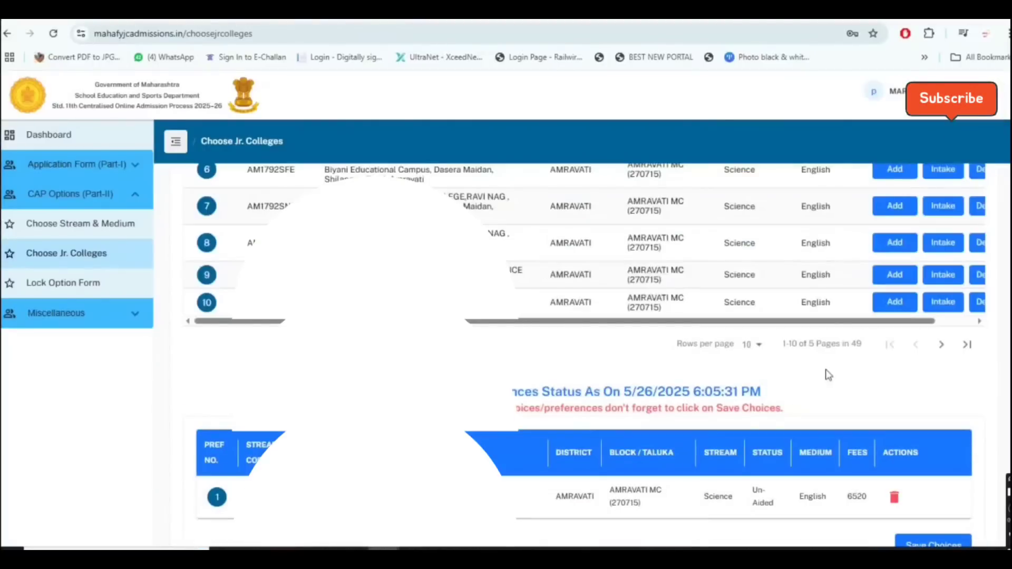
- Add the ninth listed college as the second preference and check the selected preferences table
scroll(829, 375, down, 1)
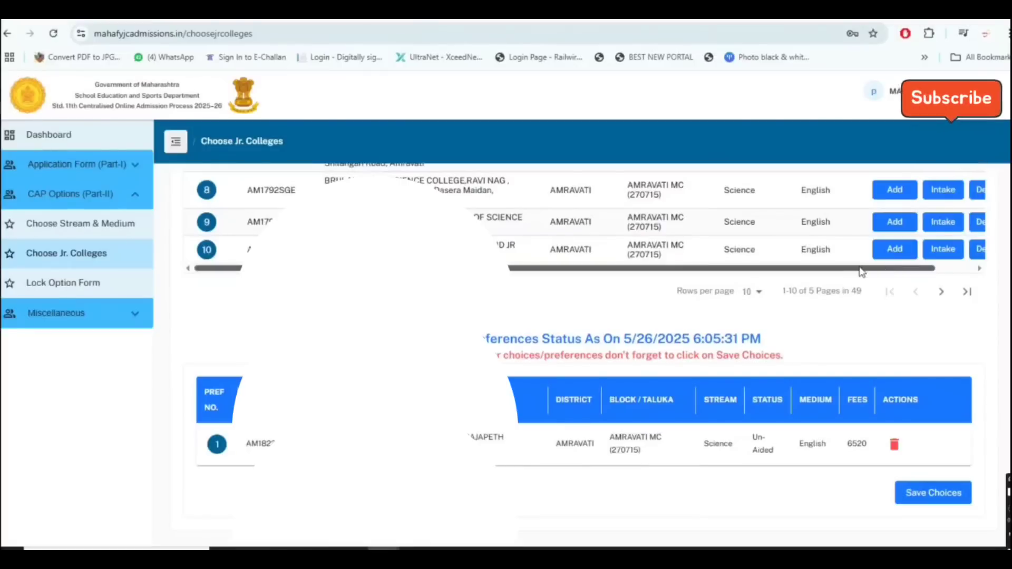
click(895, 224)
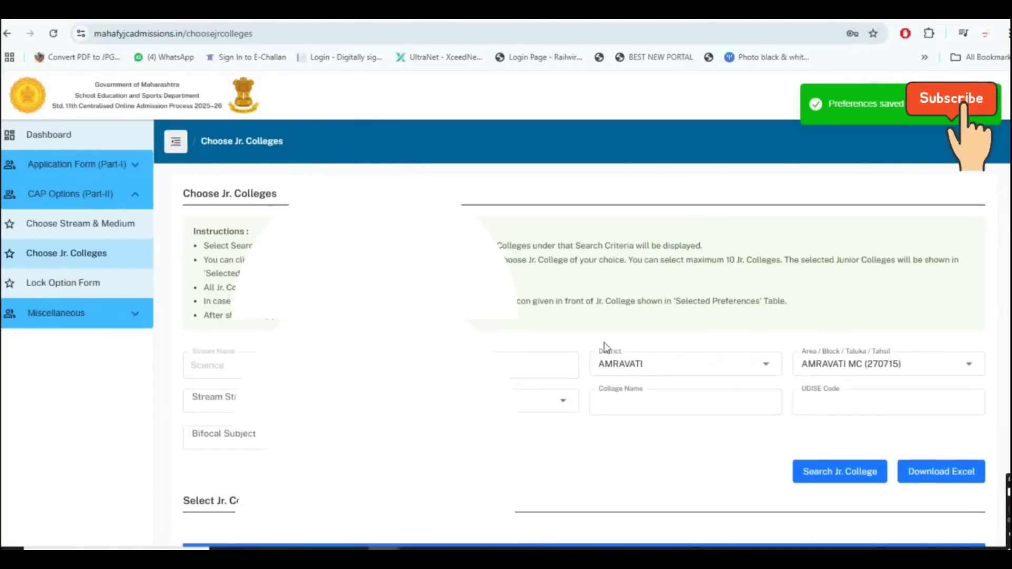
scroll(606, 348, down, 8)
scroll(605, 348, down, 4)
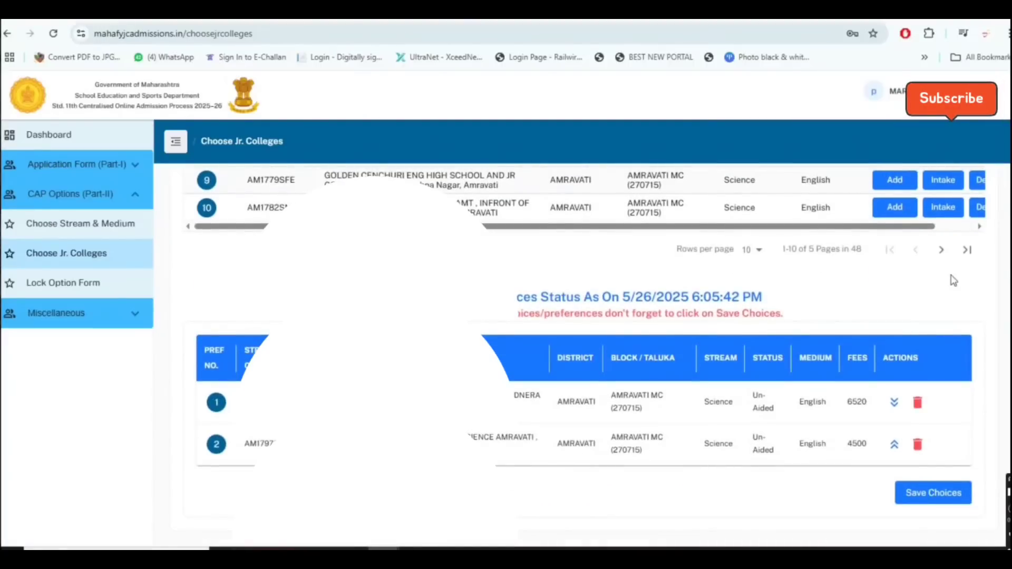
- Go to results 31-40 of the junior college list and add college number 38 as the third preference
scroll(927, 289, up, 3)
scroll(860, 427, up, 2)
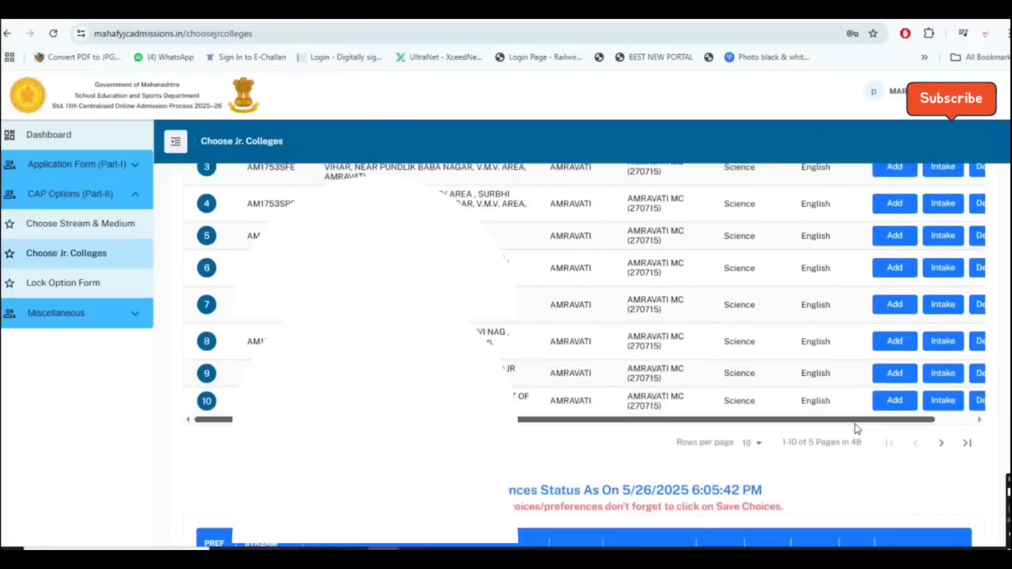
scroll(853, 448, up, 3)
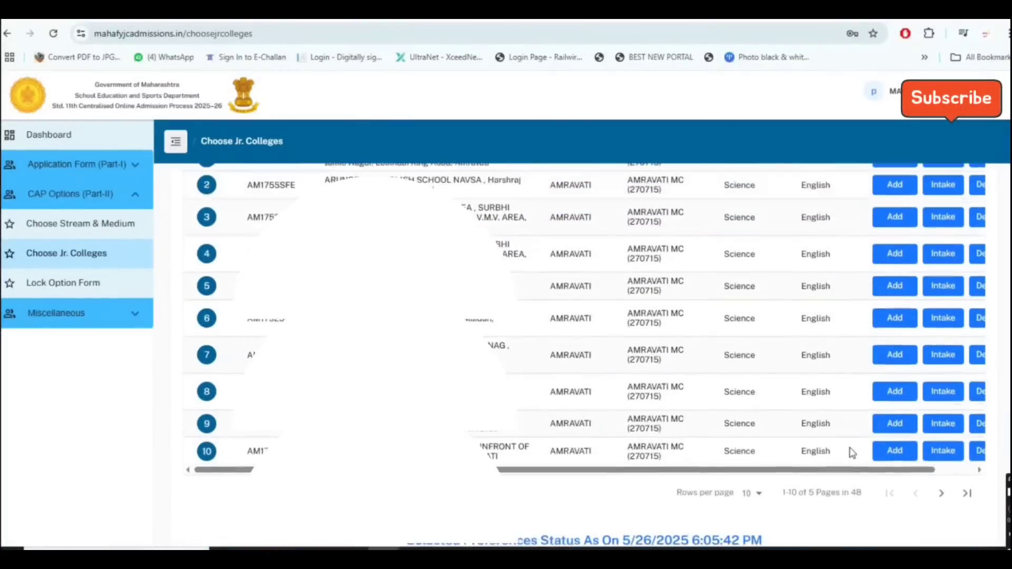
scroll(851, 452, down, 2)
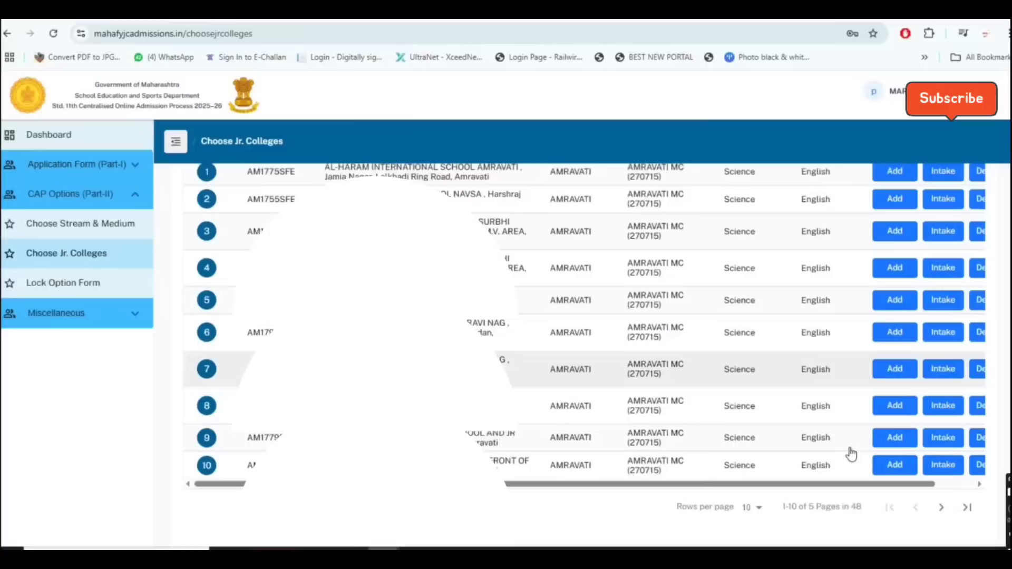
click(942, 516)
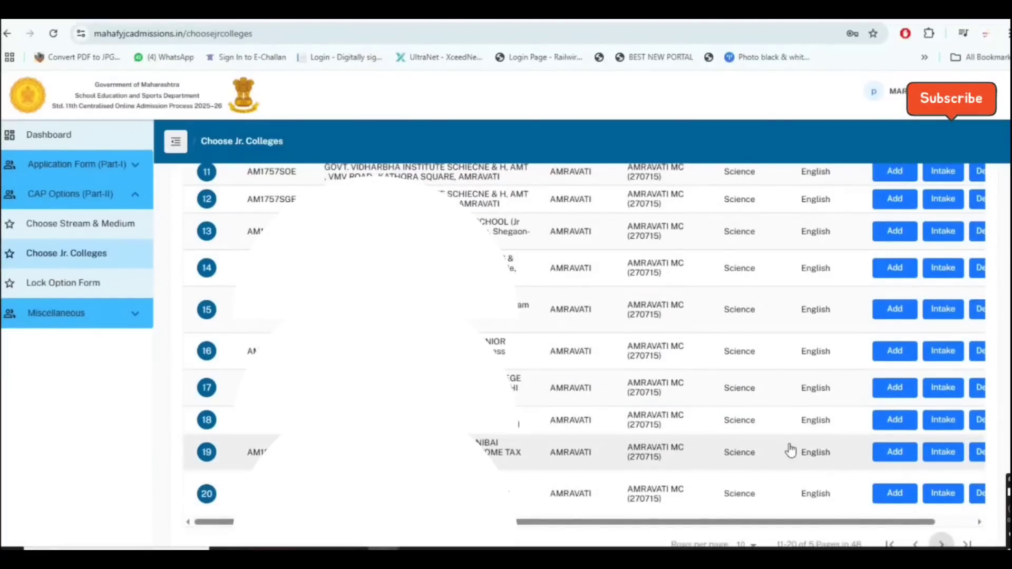
scroll(791, 451, down, 1)
click(942, 480)
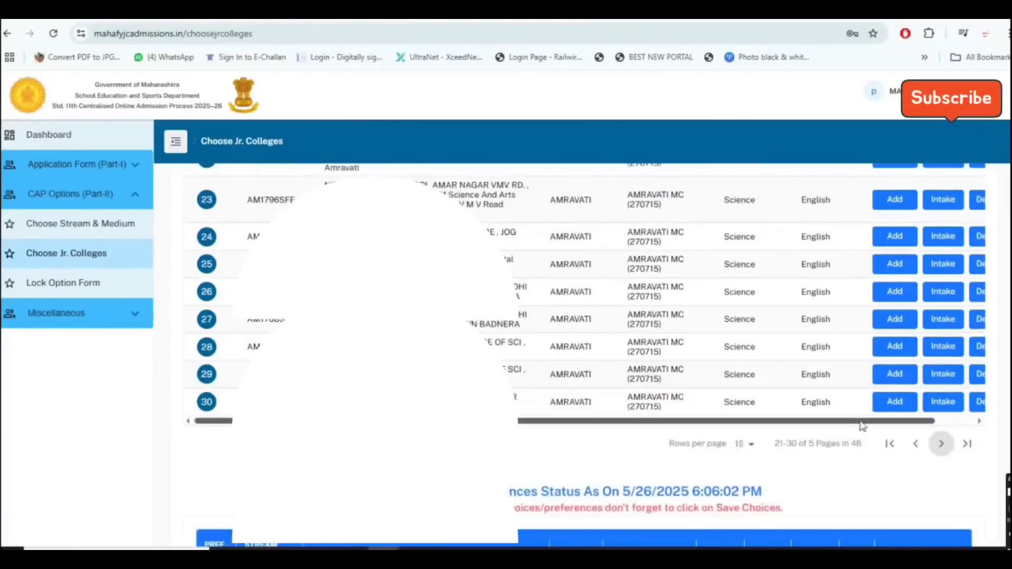
click(941, 446)
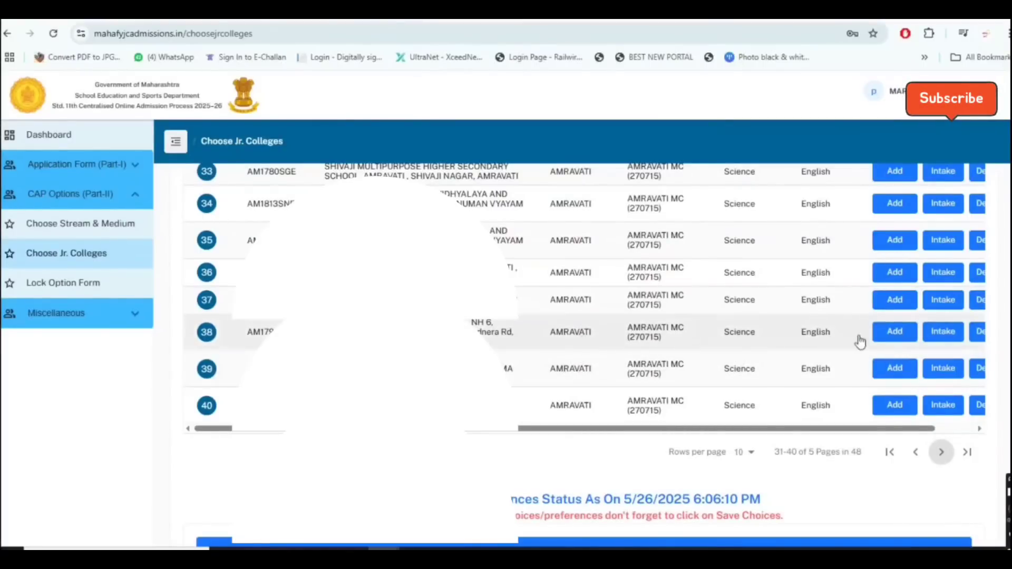
click(896, 332)
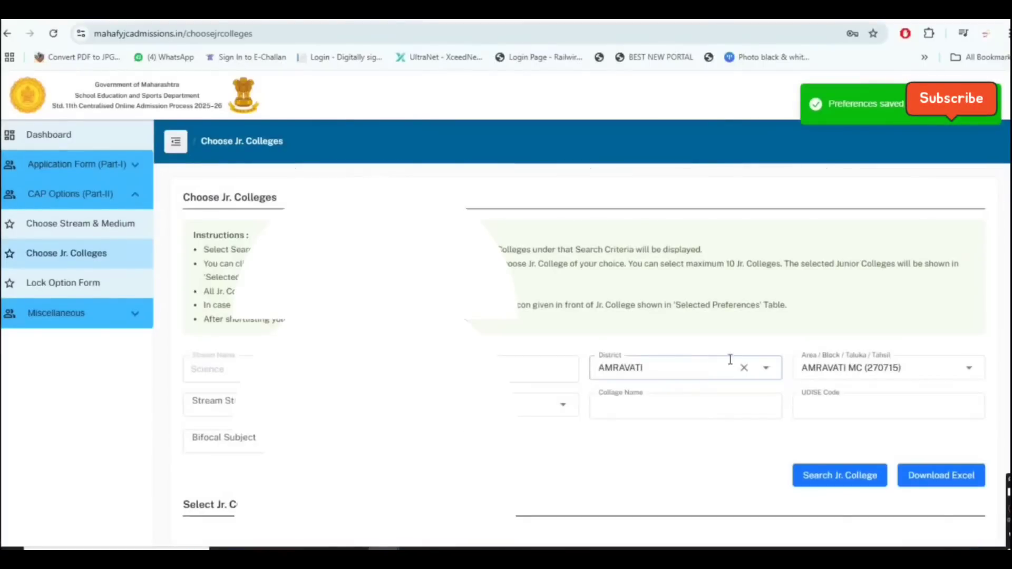
scroll(730, 360, down, 15)
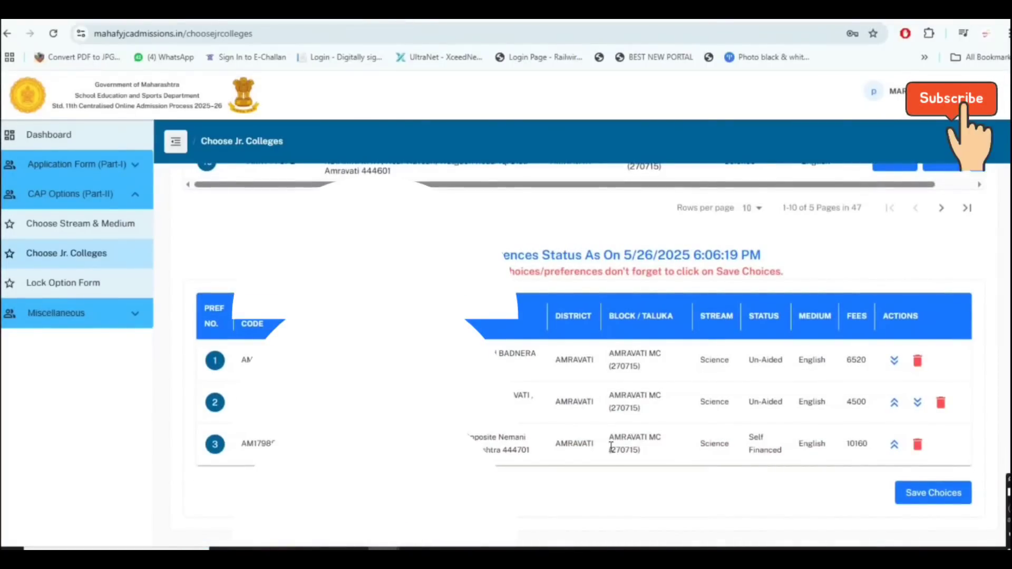
- Add listed college number 37 as the fourth preference and number 34 as the fifth, and check the selected preferences table
scroll(897, 387, up, 3)
scroll(900, 388, up, 1)
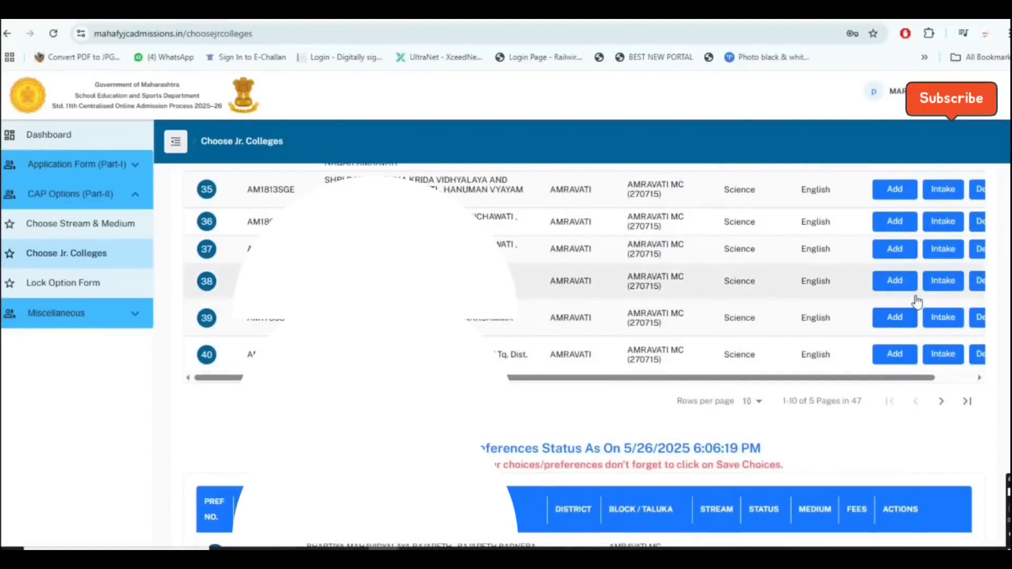
click(895, 250)
scroll(895, 274, down, 7)
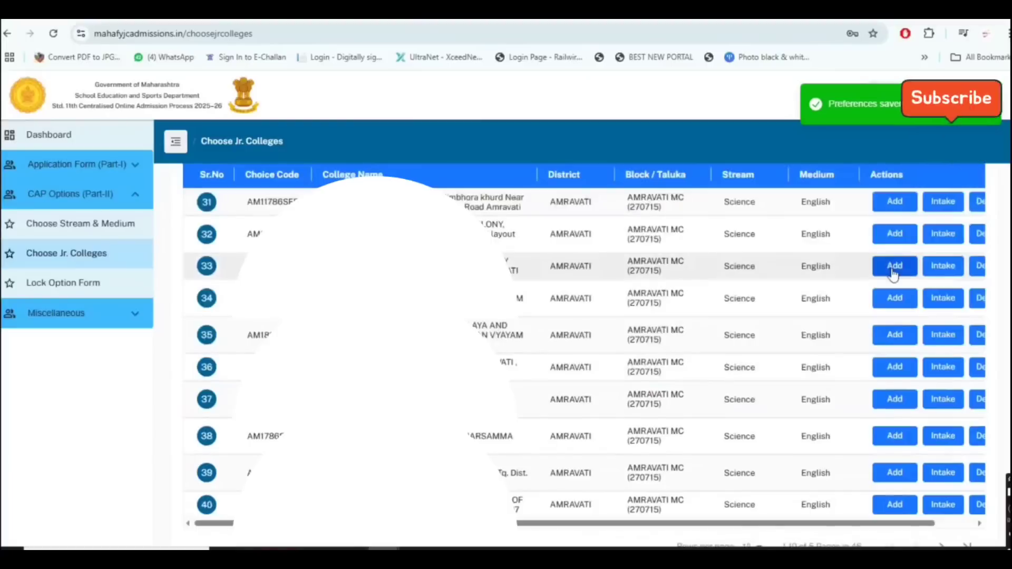
click(896, 299)
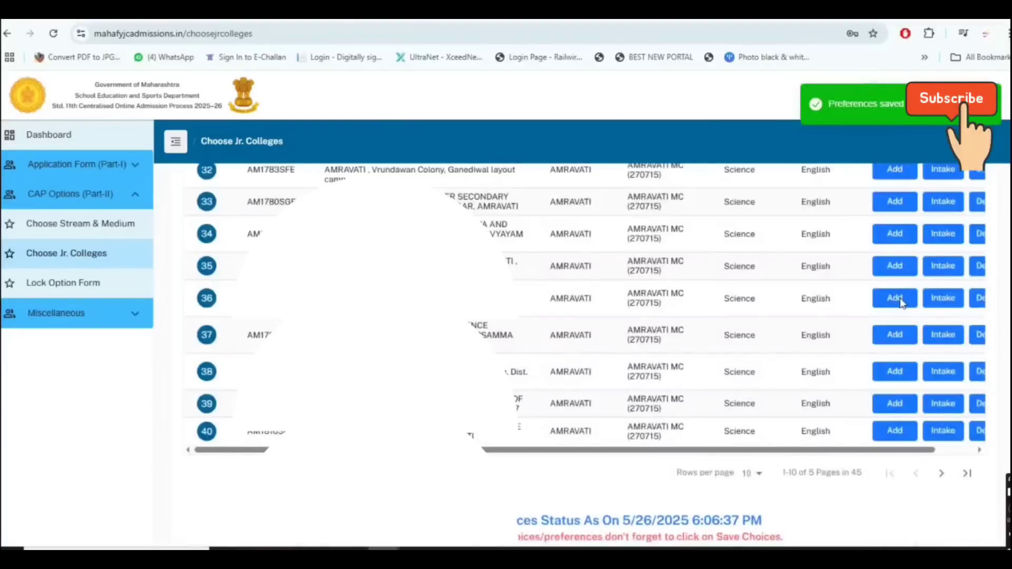
scroll(899, 300, down, 3)
scroll(901, 304, down, 5)
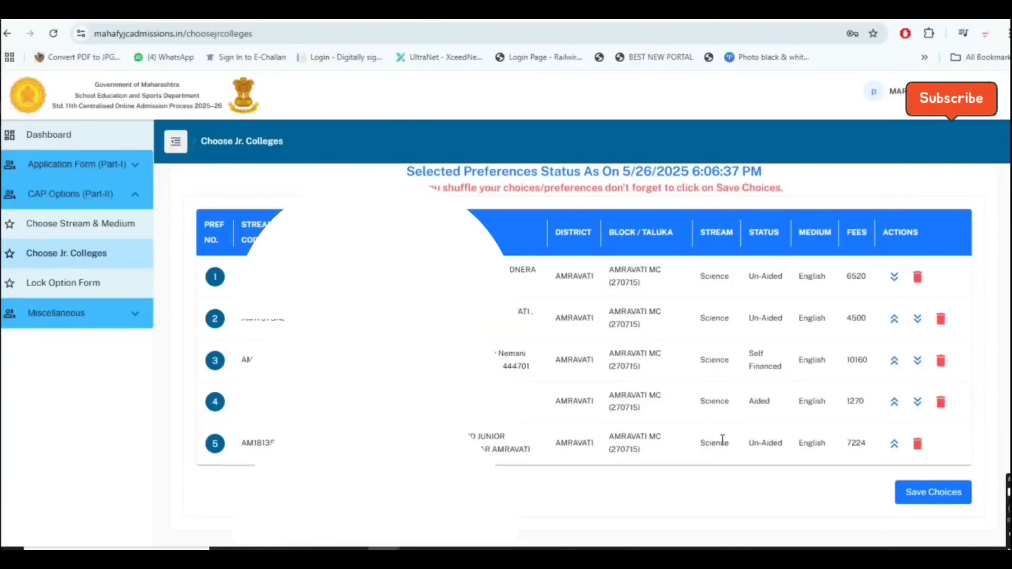
- Move the third preference up to second place, shift the 4500-fee college down to fourth place, and save the choices
click(895, 363)
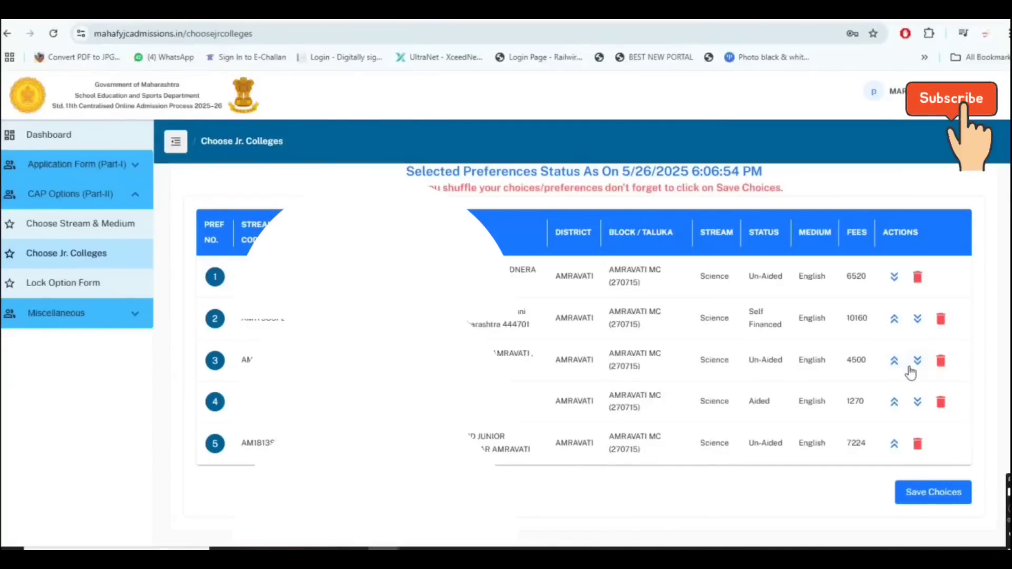
click(918, 368)
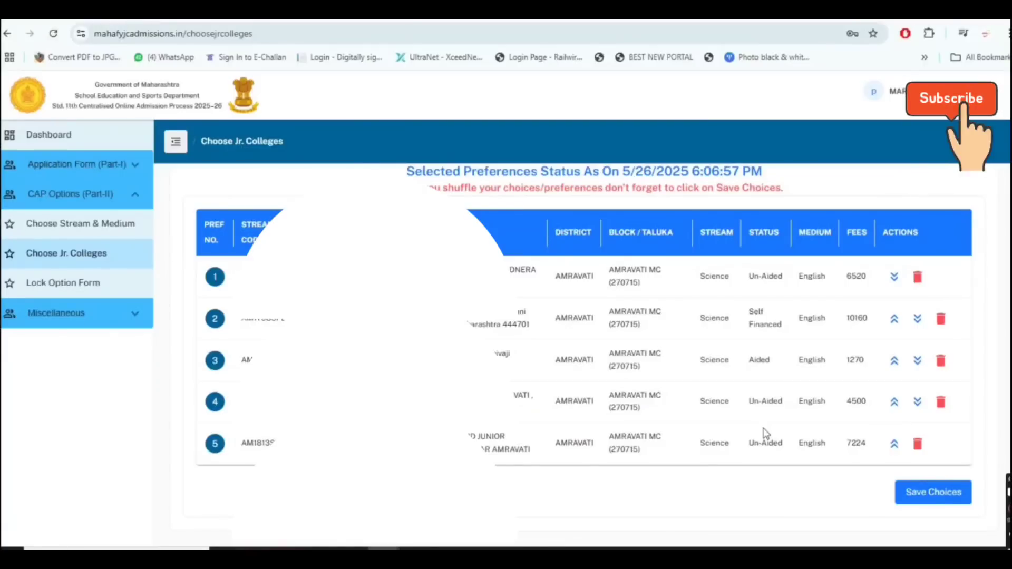
click(936, 494)
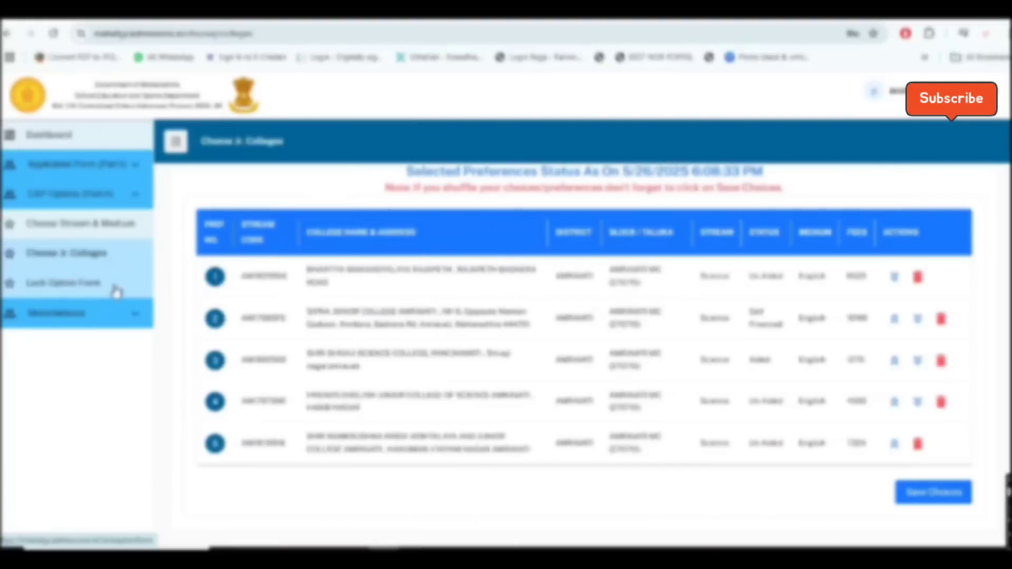
- Open the Lock Option Form, review the application details and college preferences, and accept the declaration
click(115, 289)
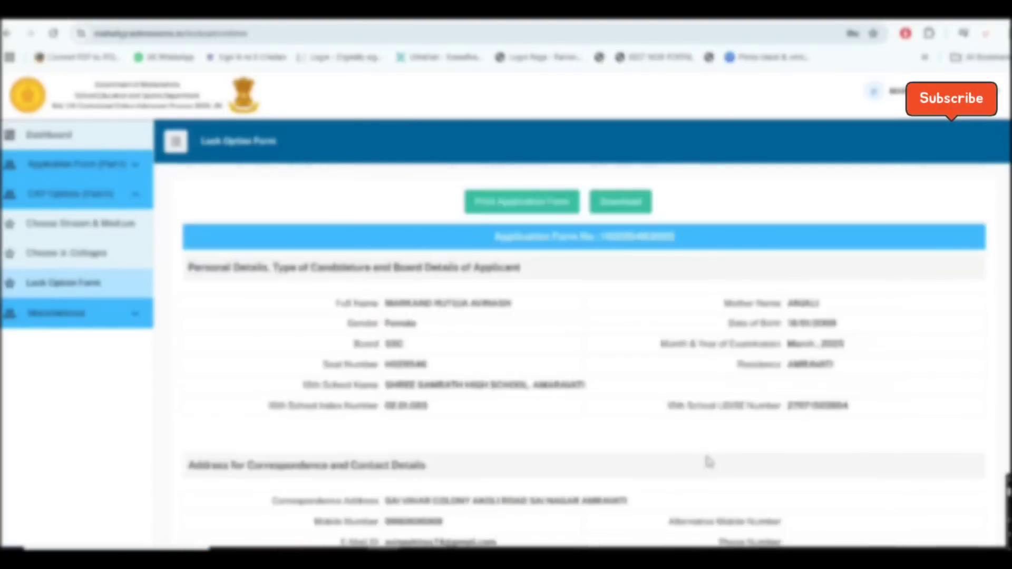
scroll(659, 463, down, 5)
scroll(670, 444, down, 12)
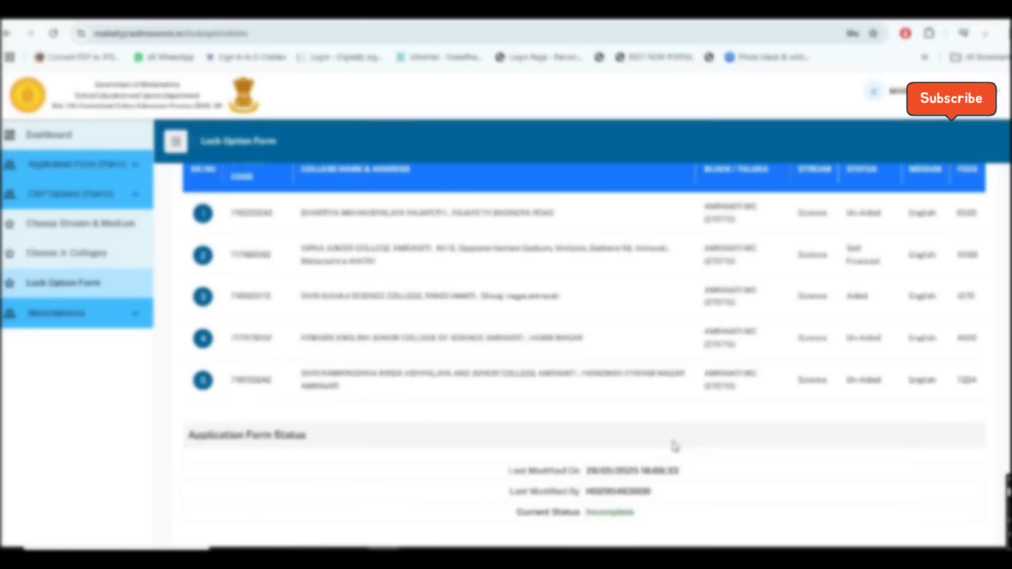
scroll(683, 445, down, 5)
click(198, 383)
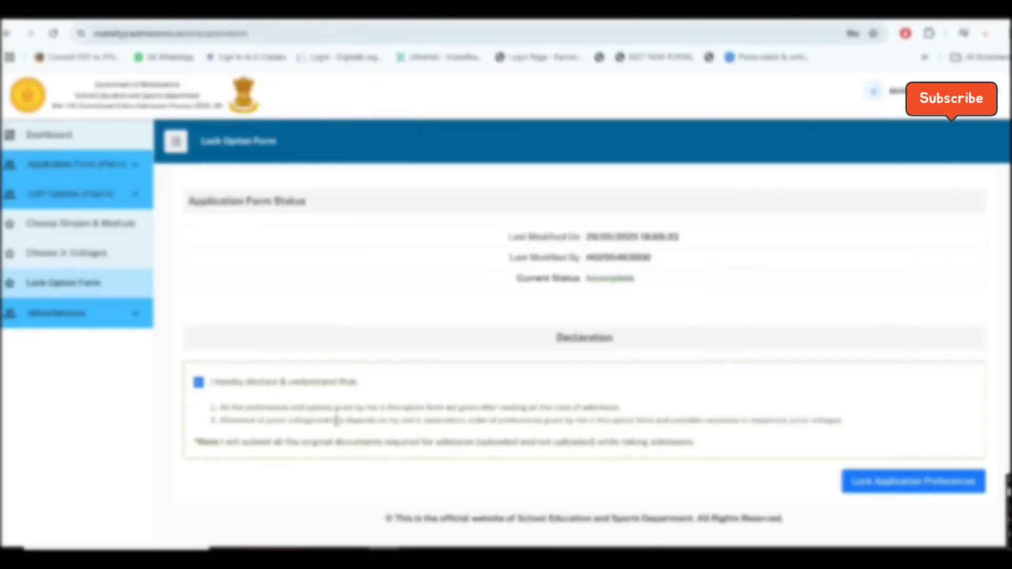
- Log out of the student account and look over the portal's landing page
scroll(336, 420, up, 15)
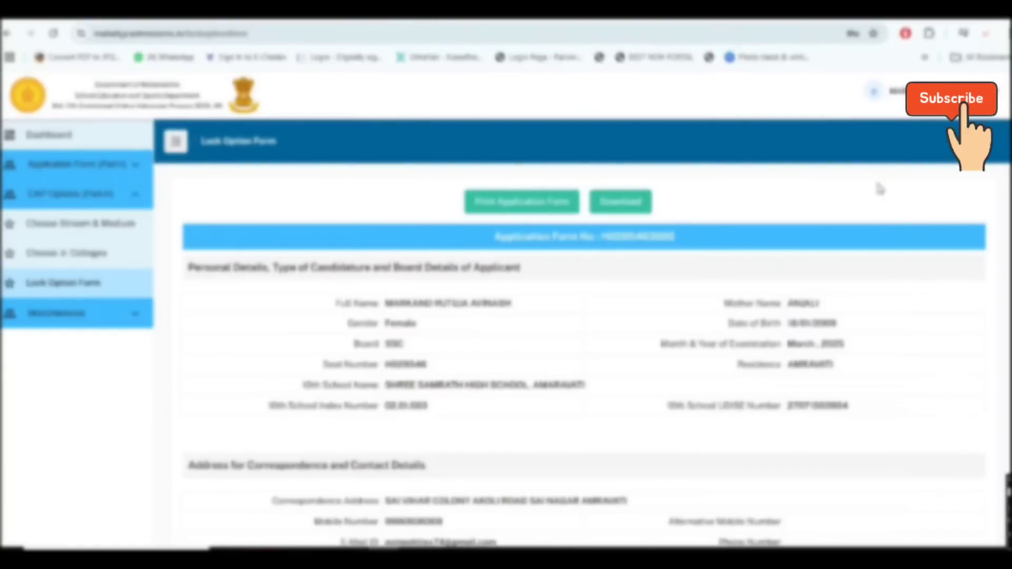
click(891, 94)
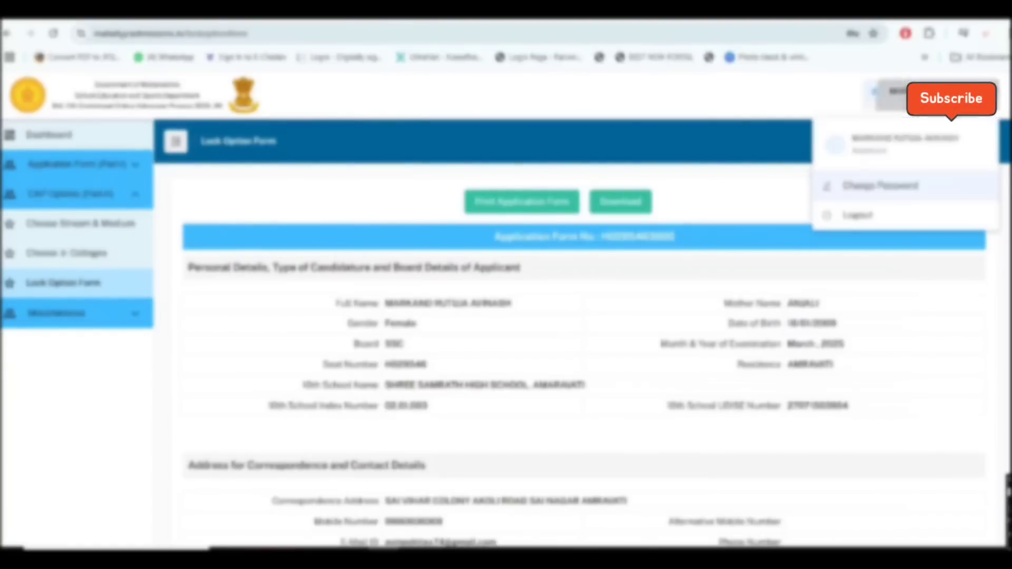
click(844, 216)
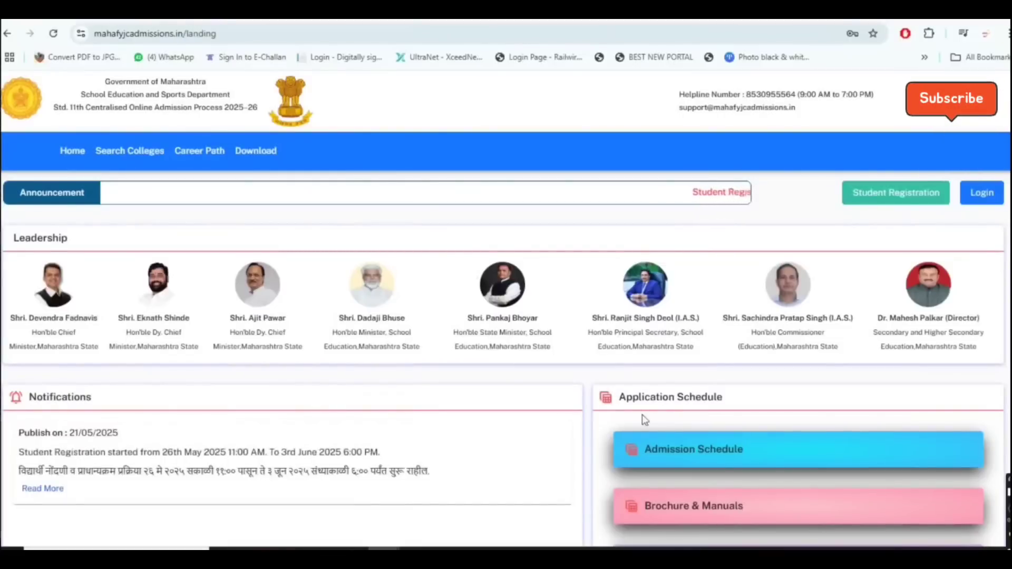
scroll(599, 383, down, 2)
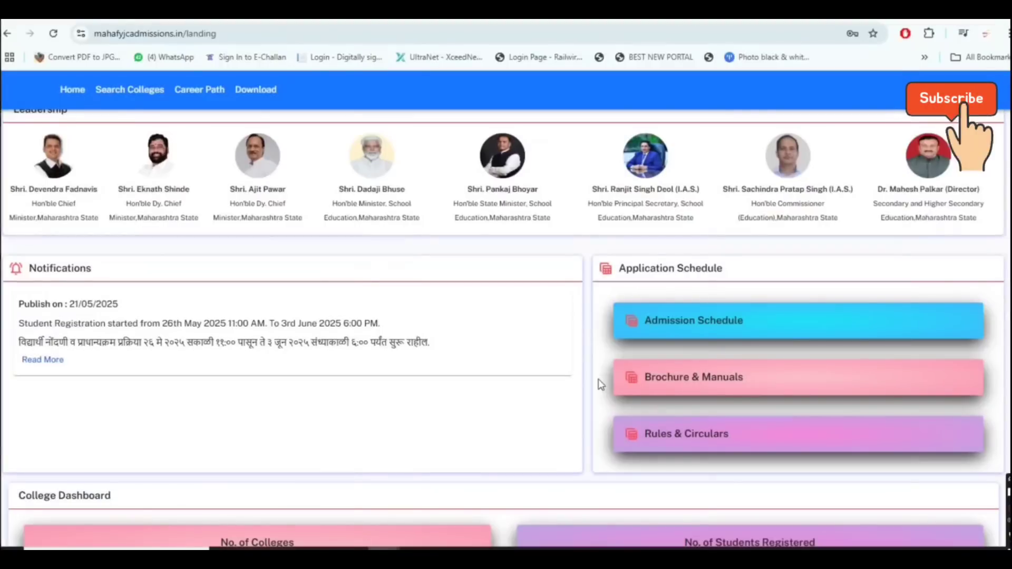
scroll(600, 383, up, 2)
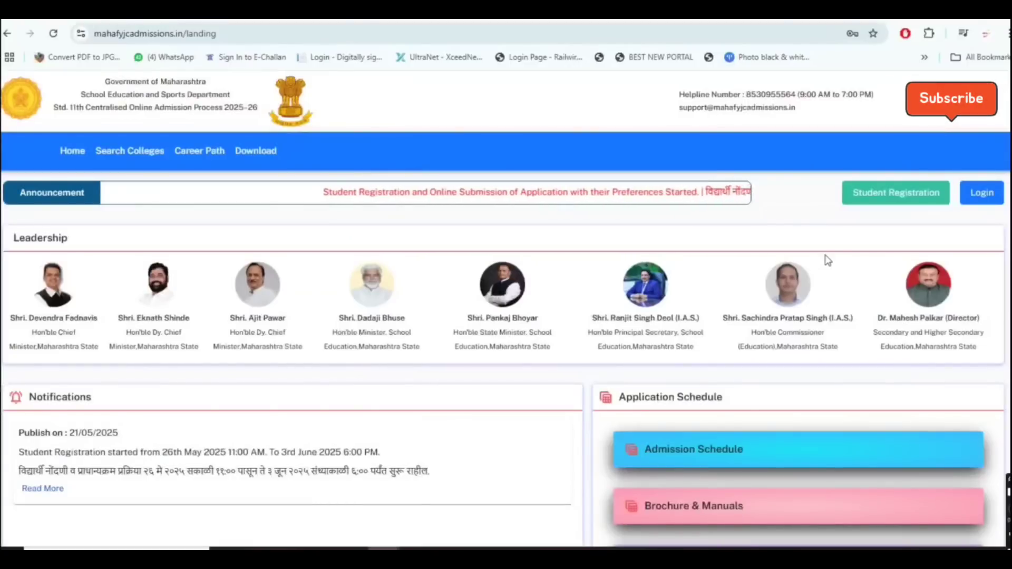